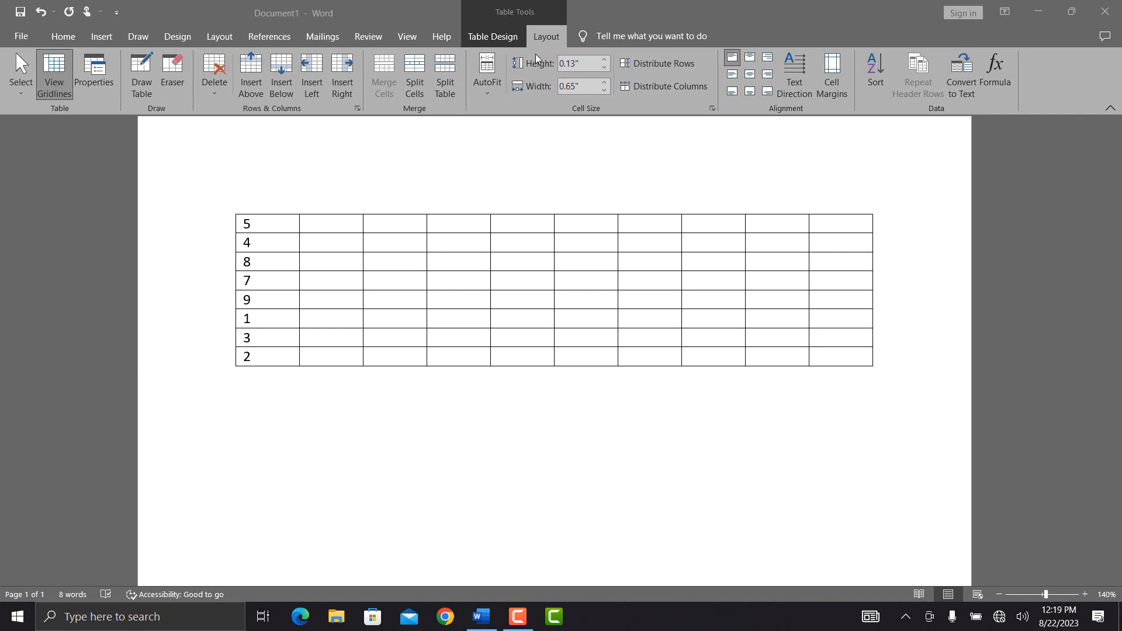
Step: Activate the Word window and open the number table's Select options on the Layout tab
left_click(18, 95)
left_click(18, 94)
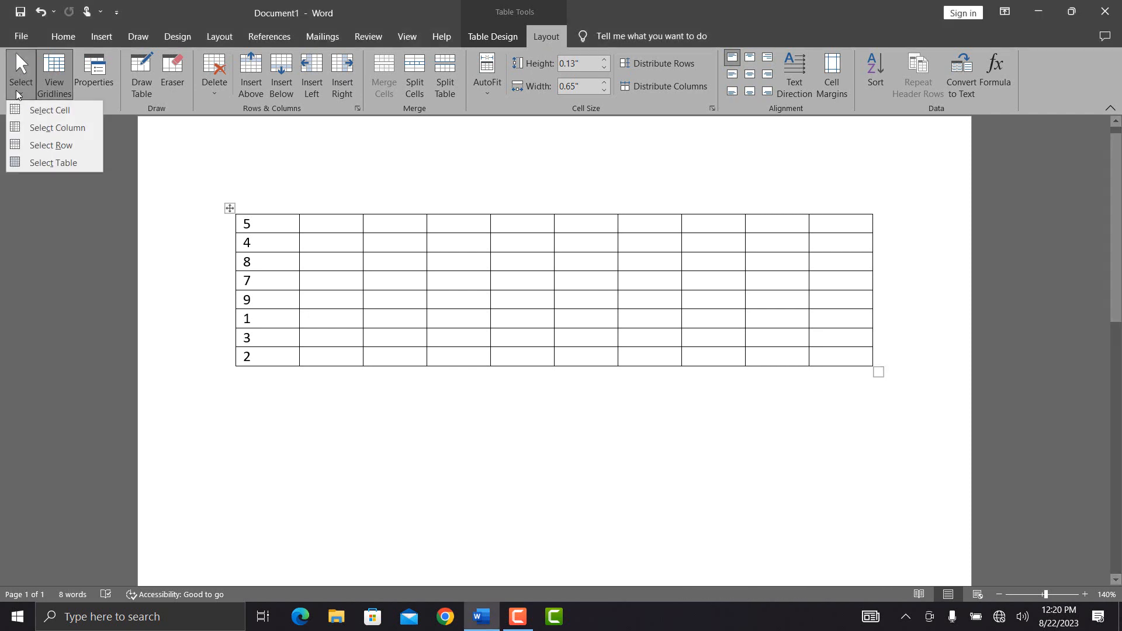
left_click(48, 110)
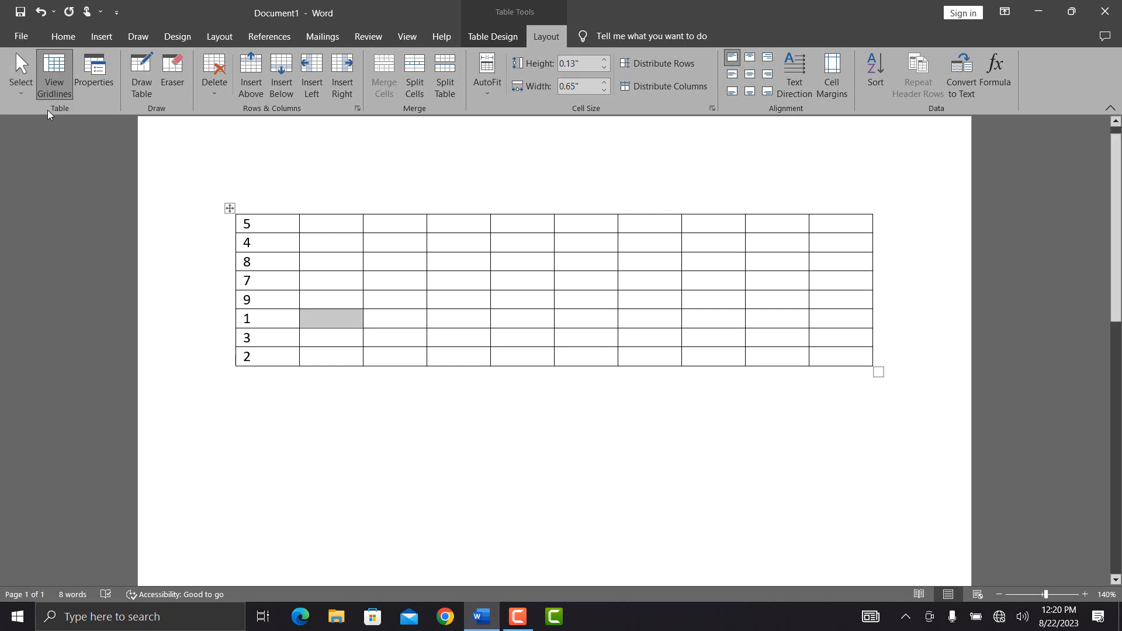
left_click(360, 245)
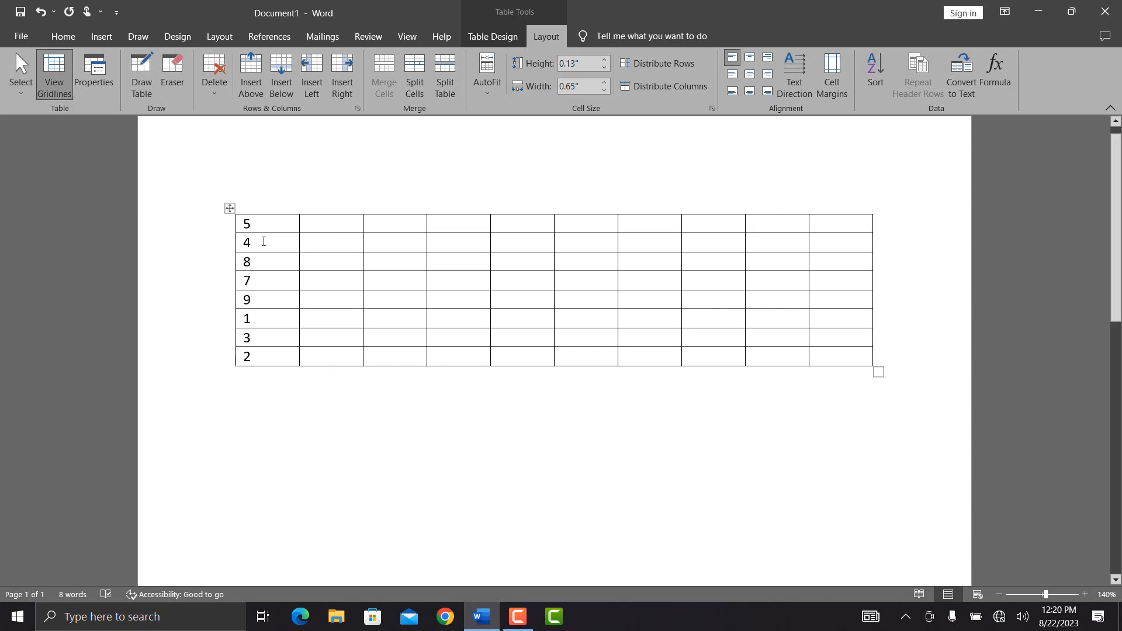
left_click(21, 87)
left_click(26, 111)
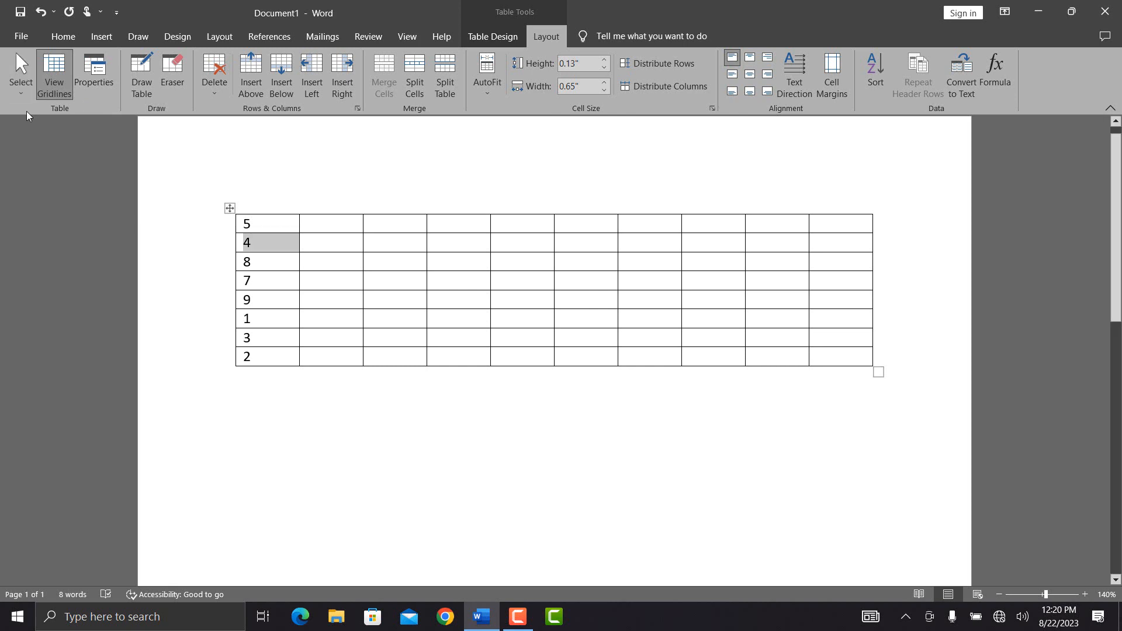
left_click(19, 94)
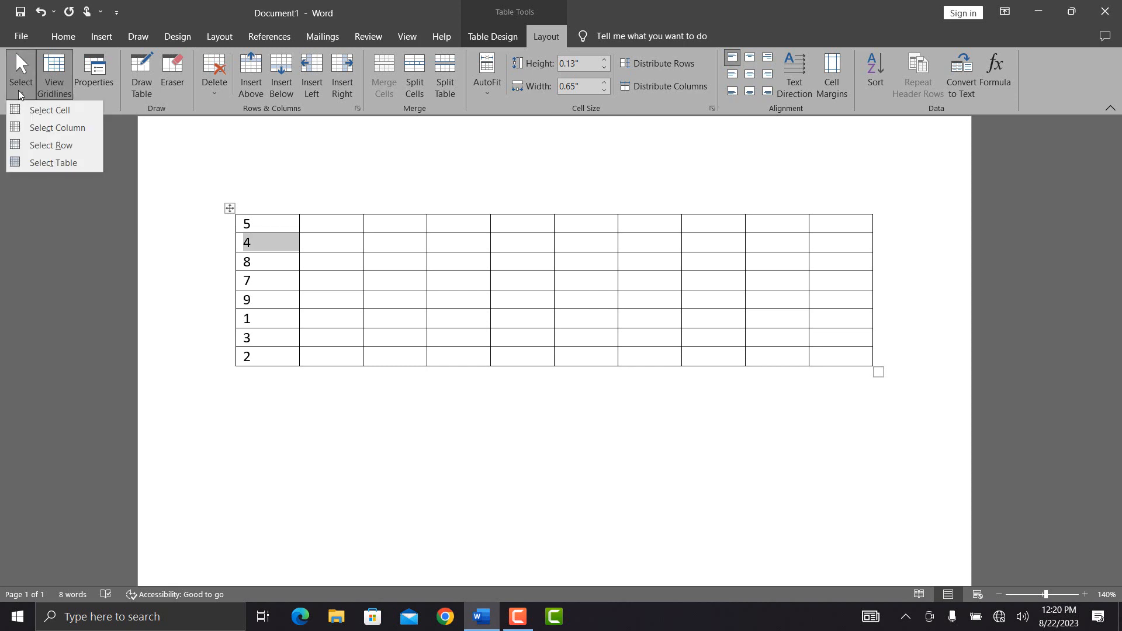
left_click(48, 129)
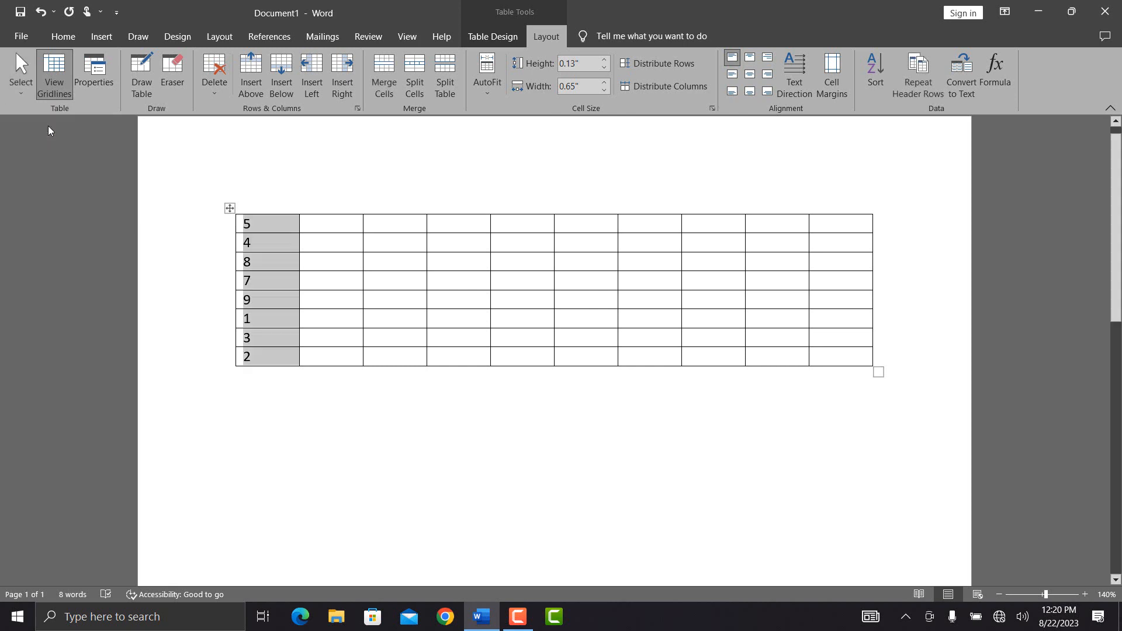
left_click(410, 262)
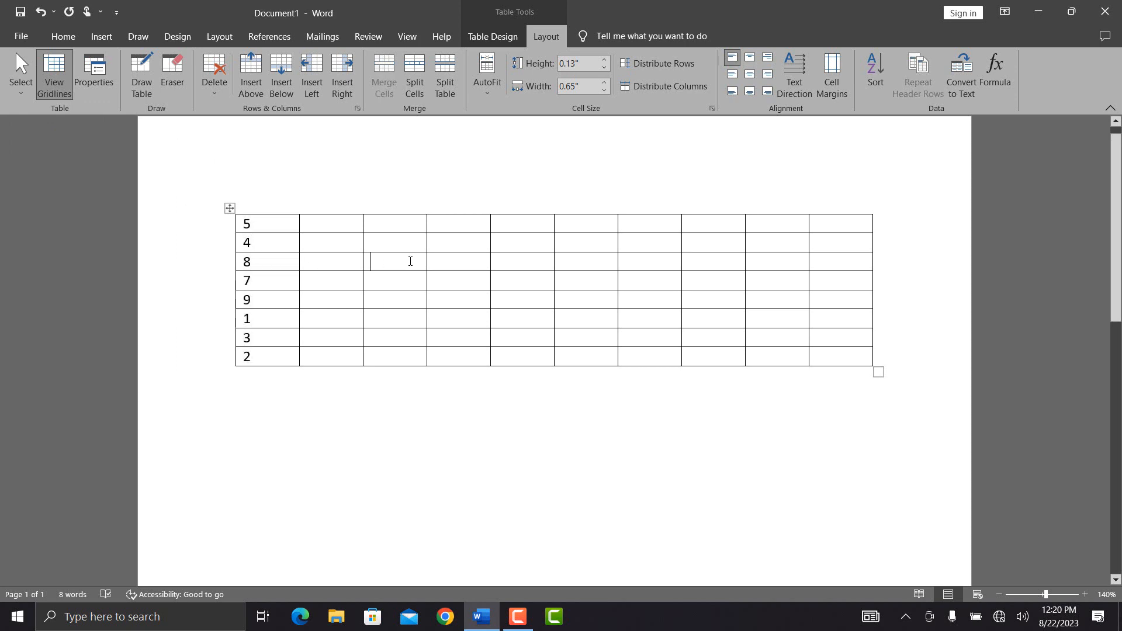
left_click(28, 90)
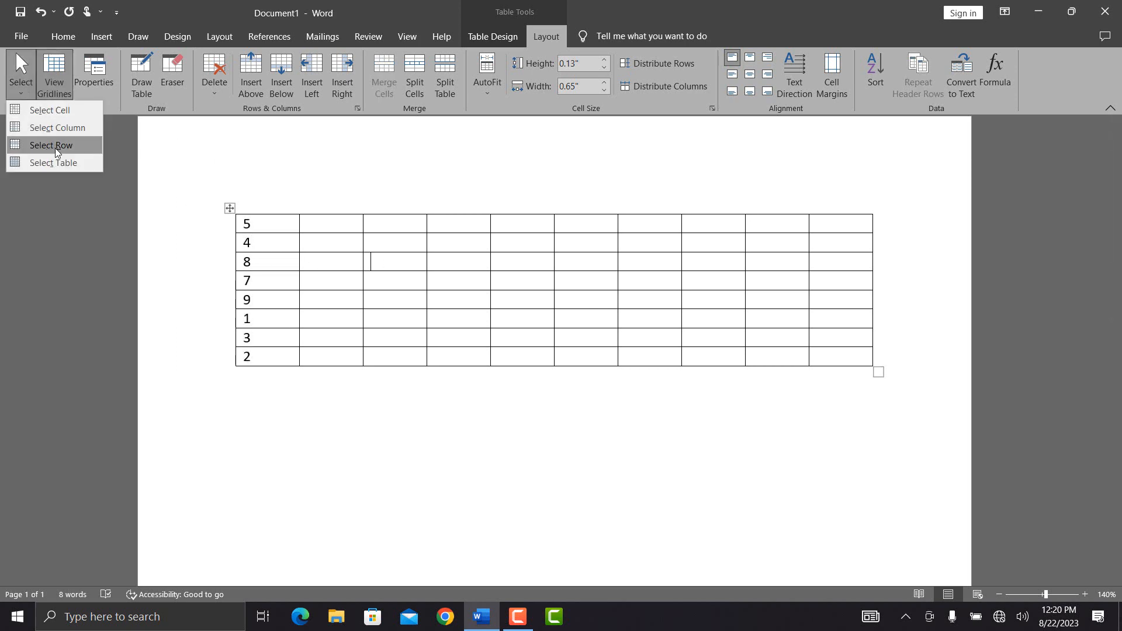
left_click(64, 126)
left_click(28, 88)
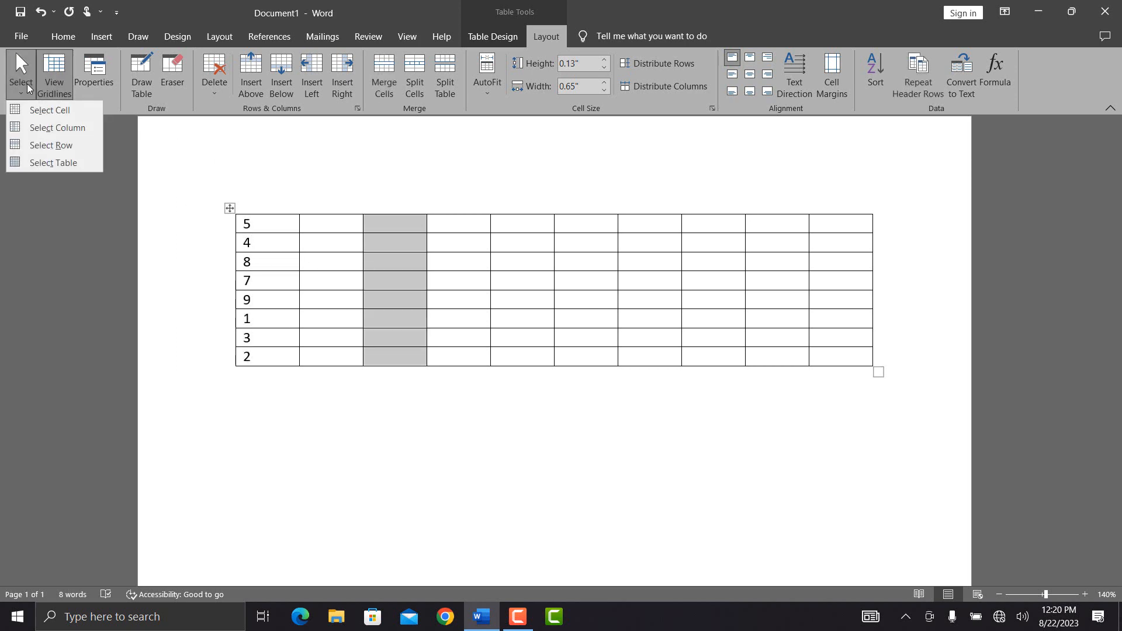
left_click(54, 145)
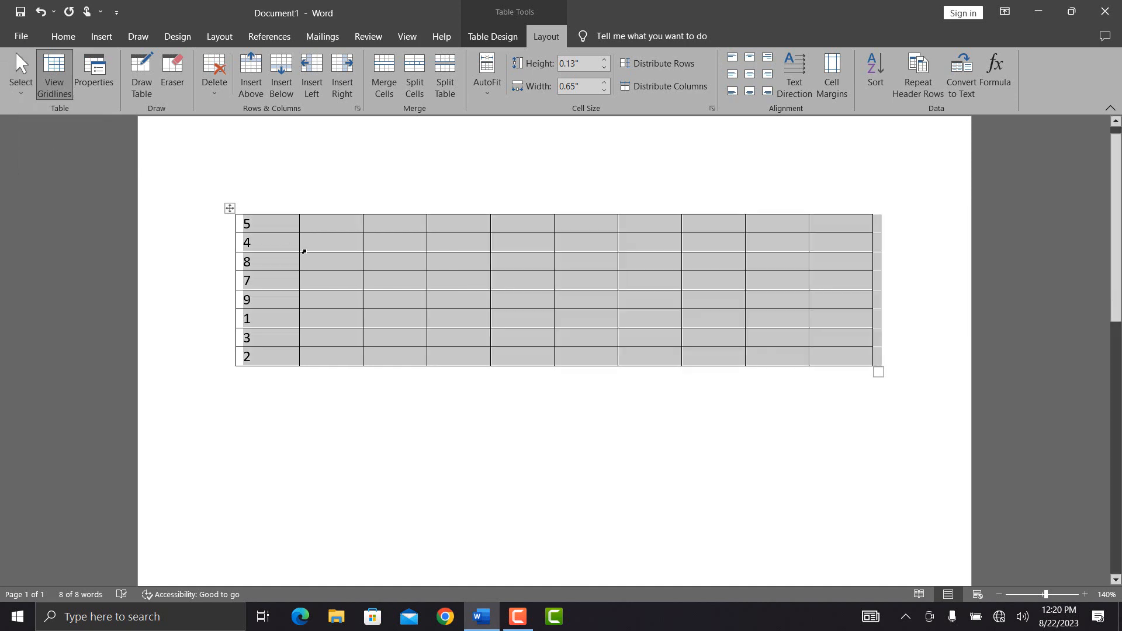
double_click(328, 235)
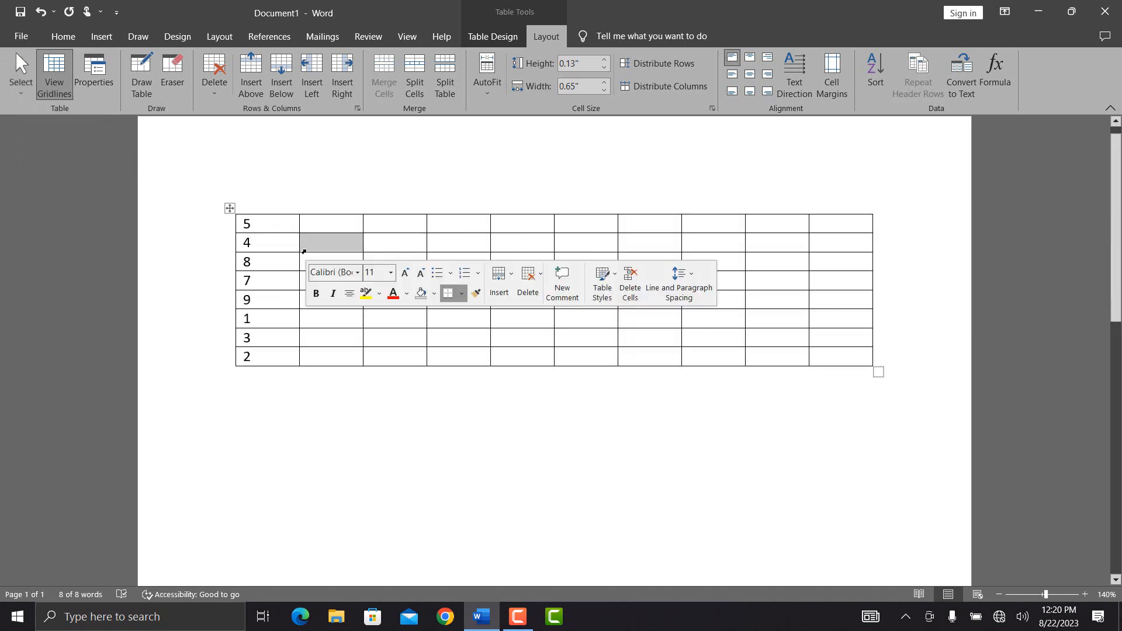
left_click(383, 240)
left_click(30, 92)
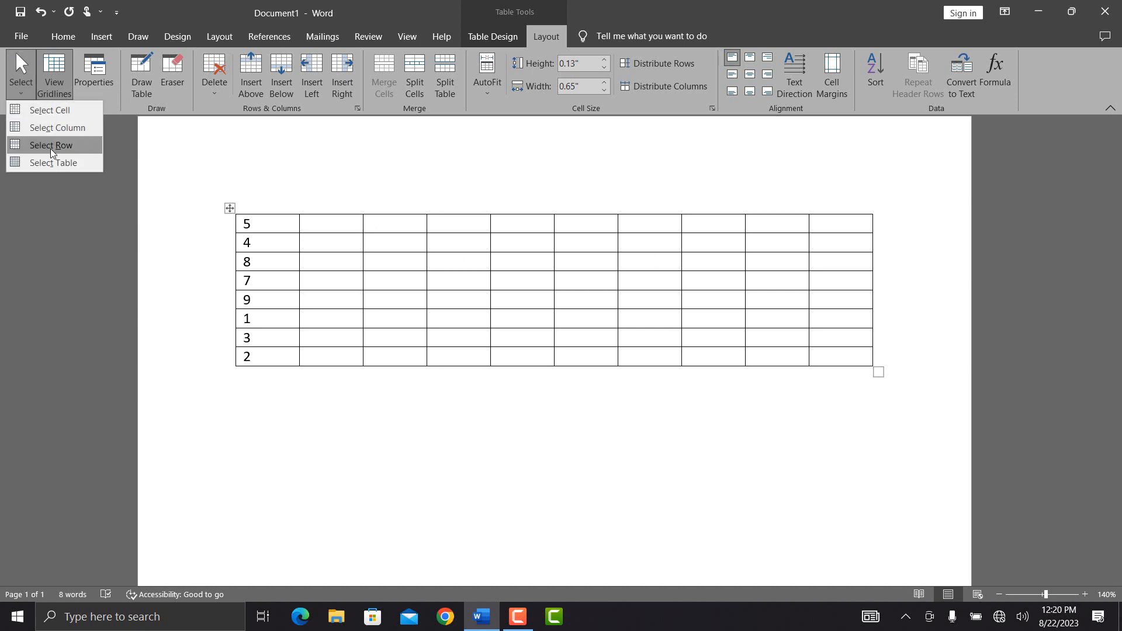
left_click(51, 149)
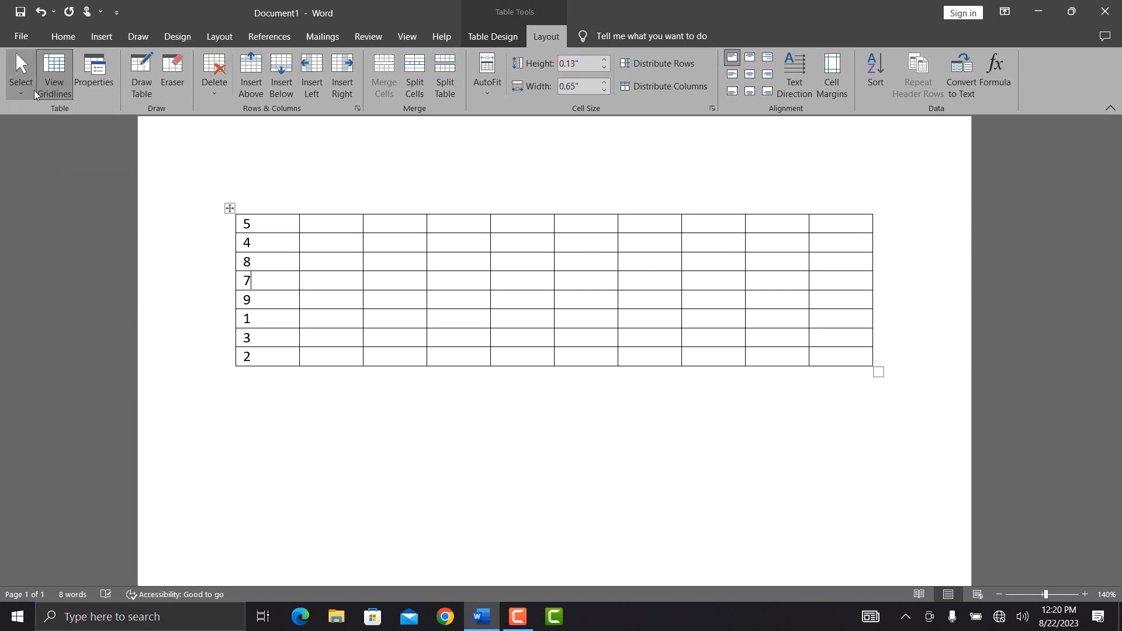
left_click(33, 89)
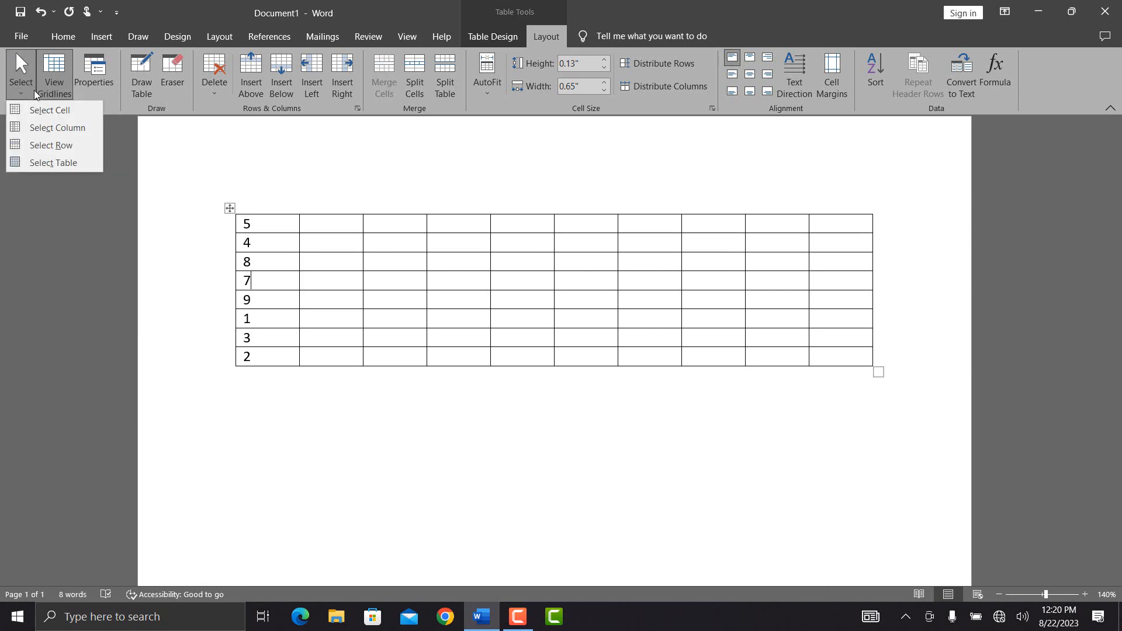
left_click(57, 160)
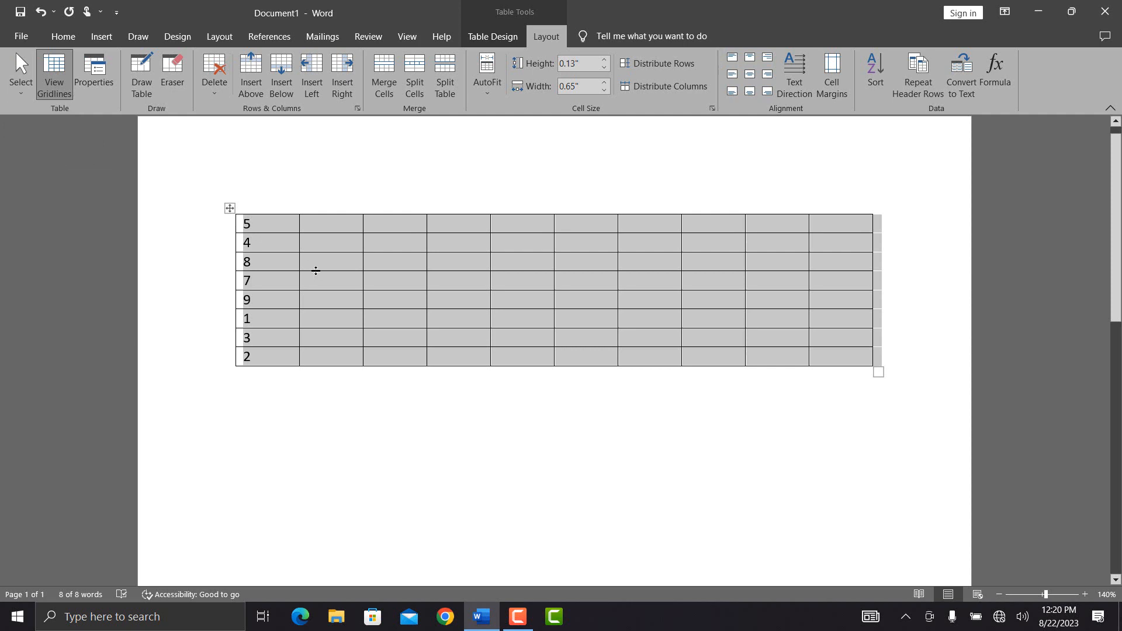
left_click(344, 228)
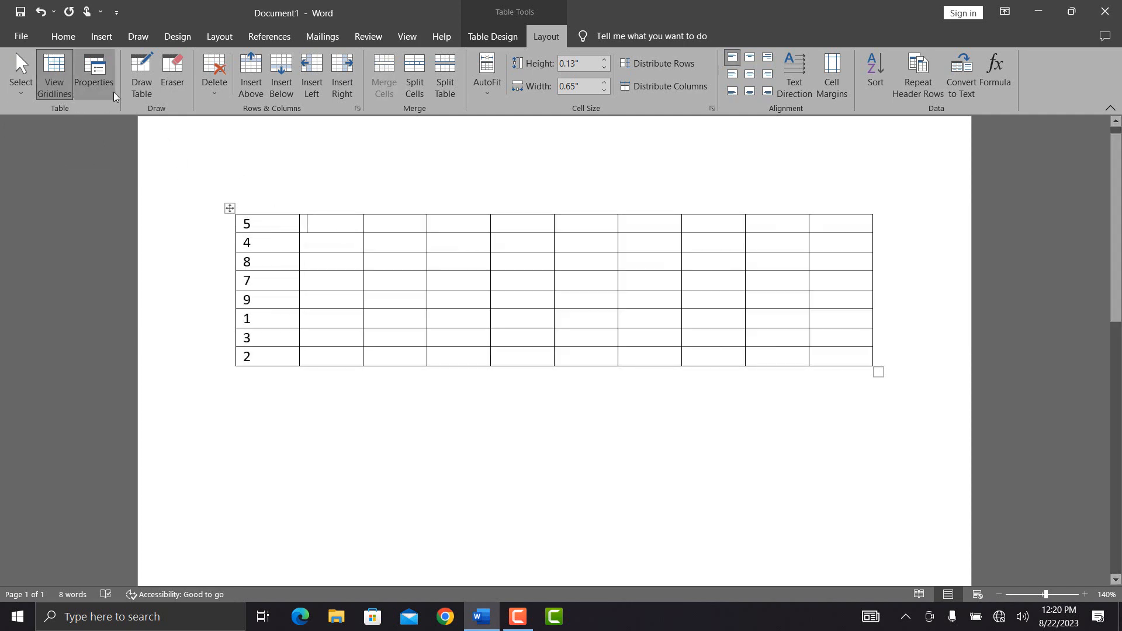
Step: Erase the horizontal borders down the second column, toggle View Gridlines off and on, then undo the erase
left_click(181, 82)
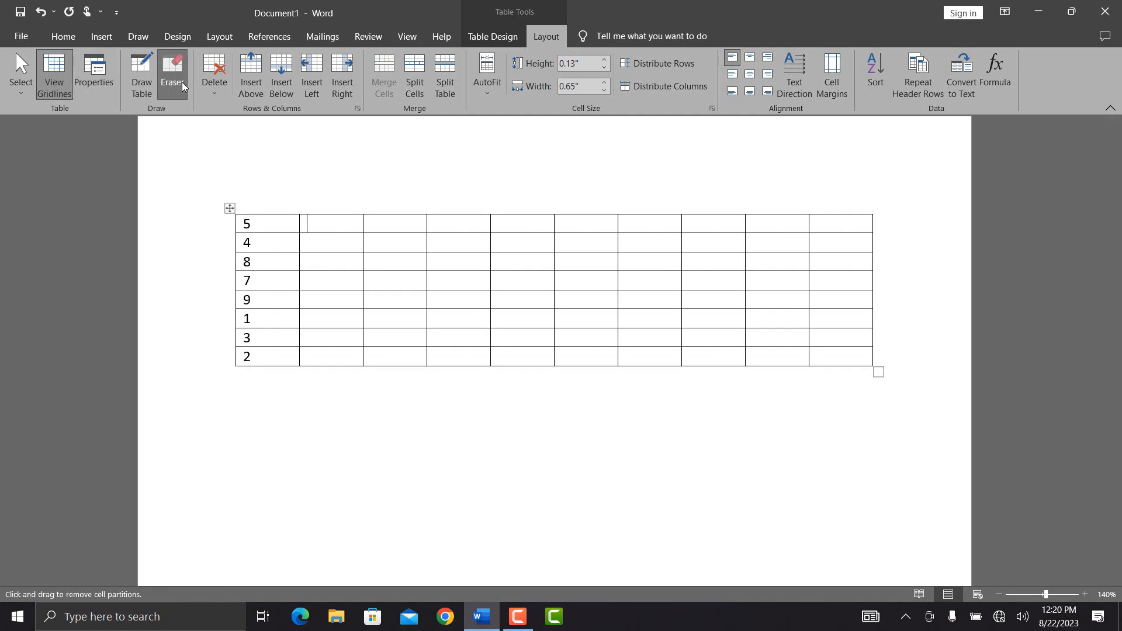
left_click_drag(329, 205, 314, 349)
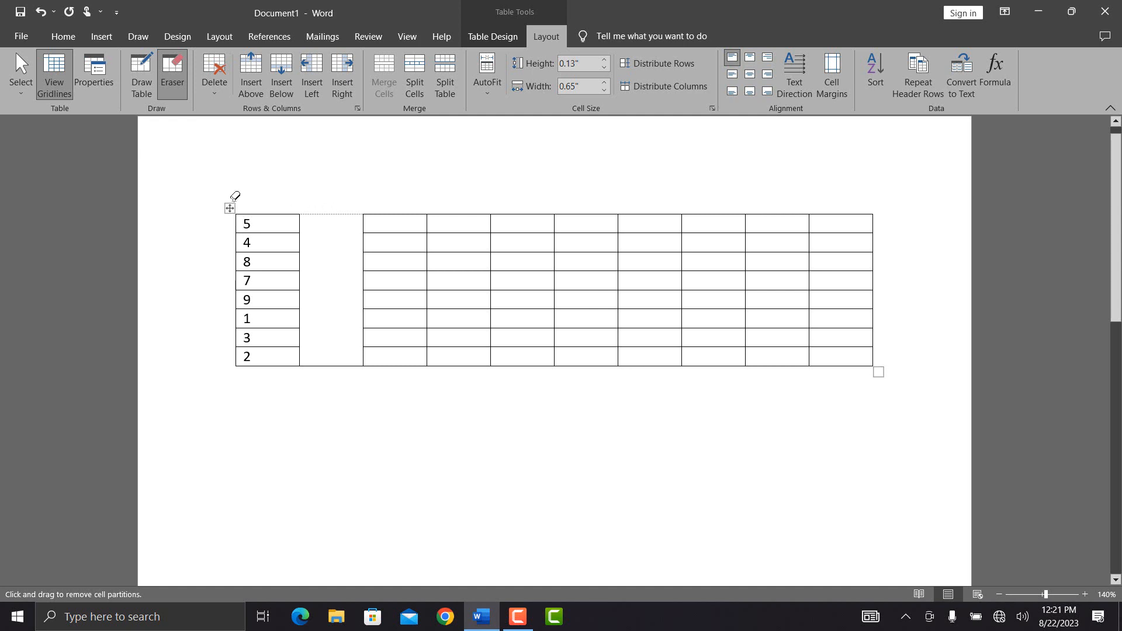
left_click(59, 92)
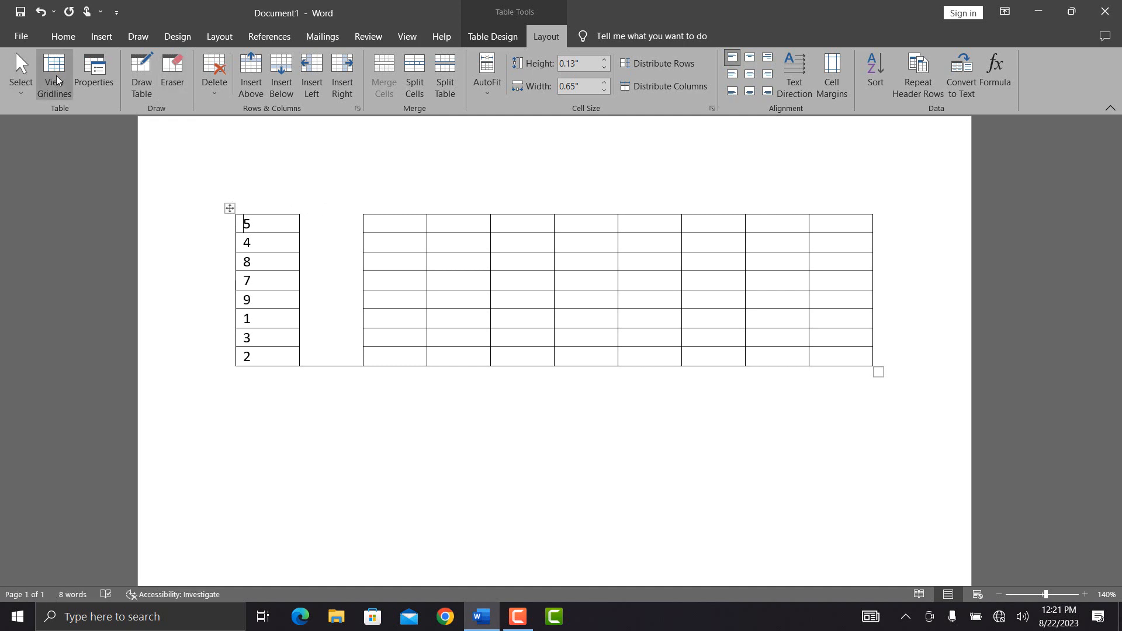
left_click(56, 76)
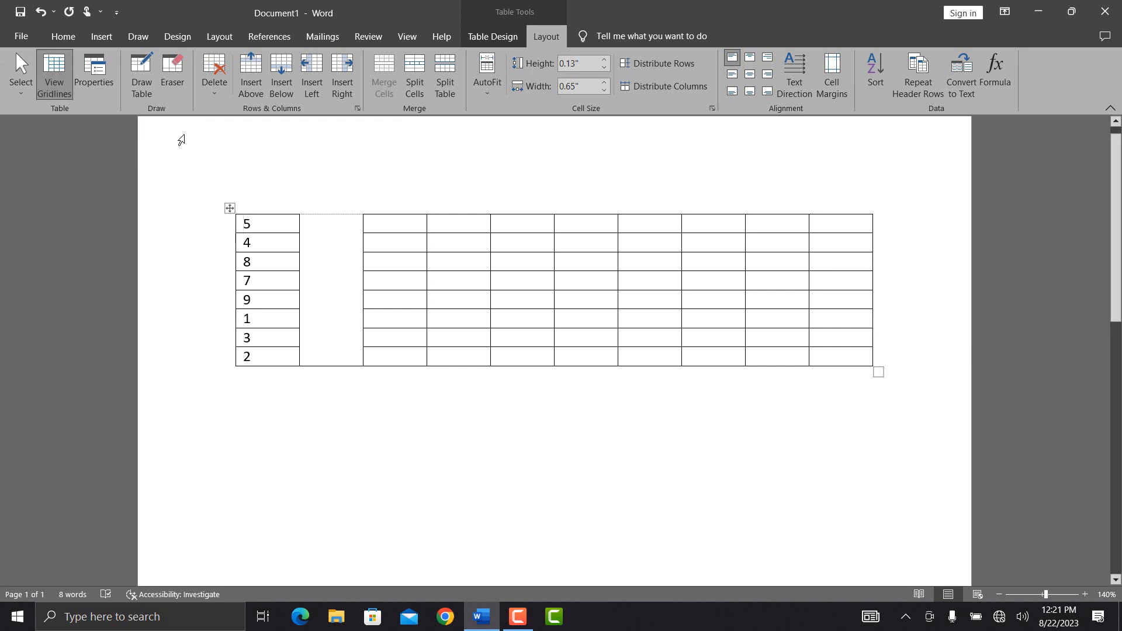
key("ctrl+z")
Step: Give the table a preferred width of 2 inches in Table Properties
left_click(101, 84)
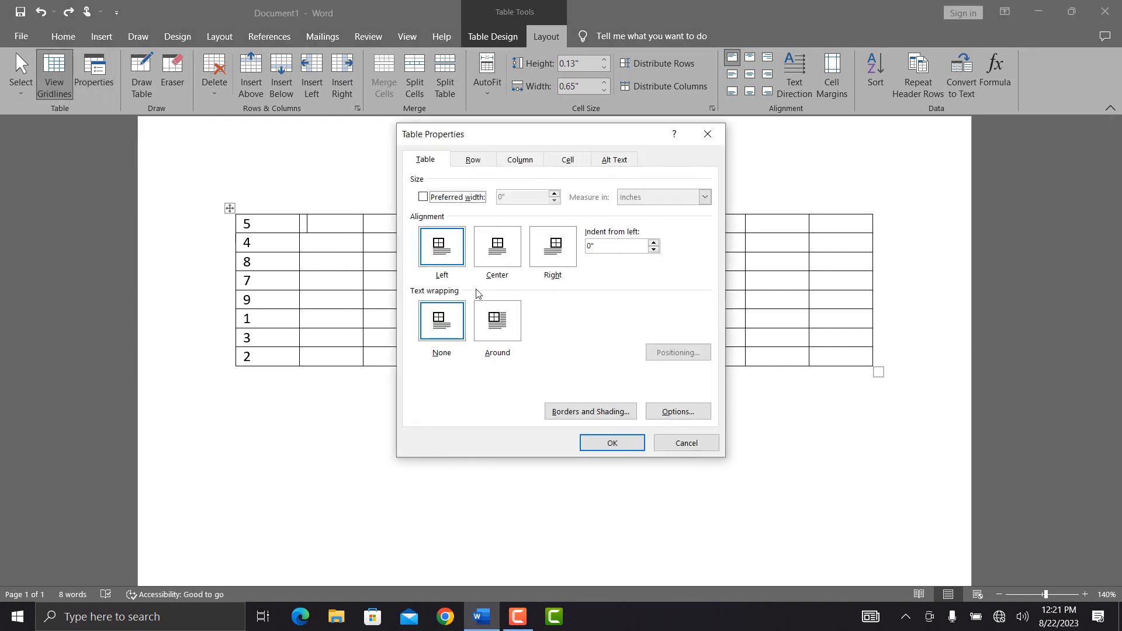
left_click(423, 197)
left_click(555, 196)
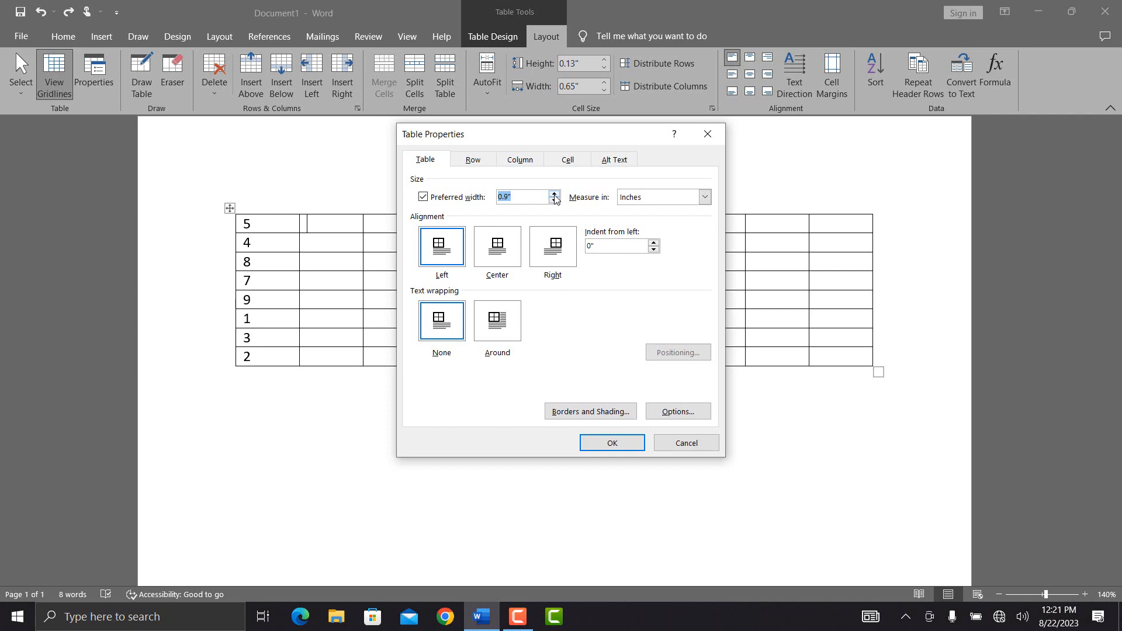
type("2")
left_click(606, 442)
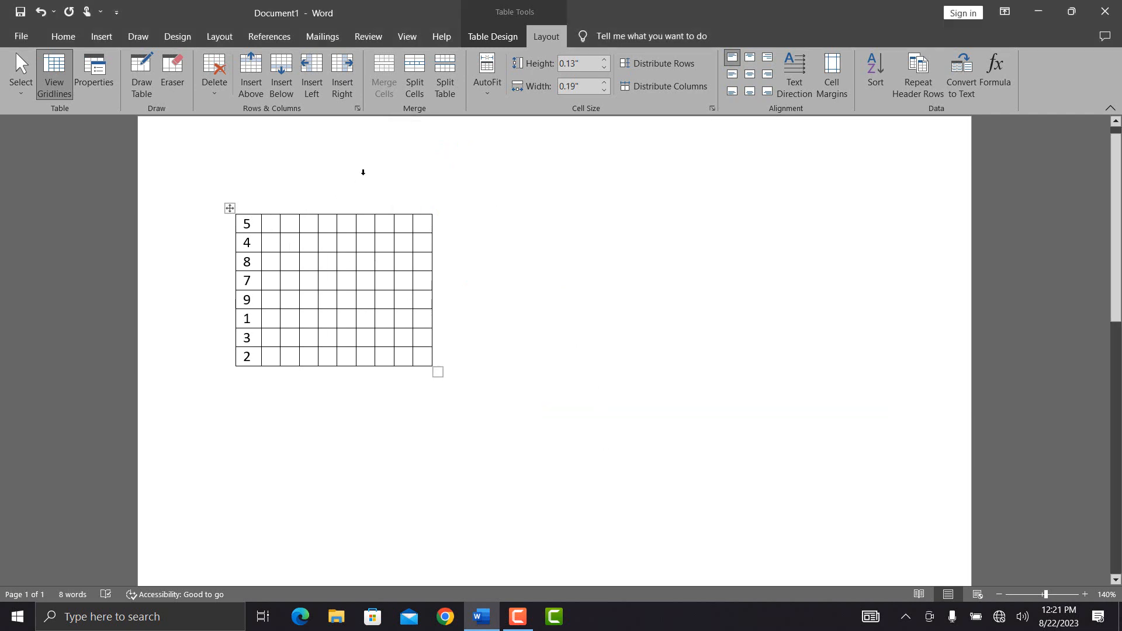
Step: Keep the width in inches, centre the table with Around text wrapping, and place the caret beside it
left_click(93, 86)
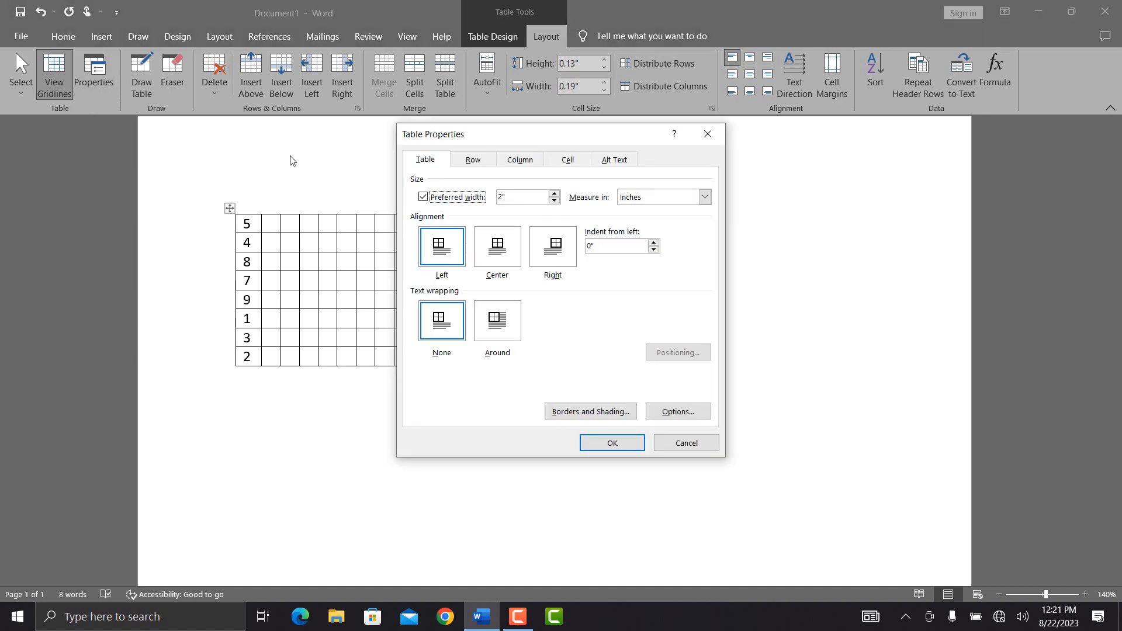
left_click(705, 197)
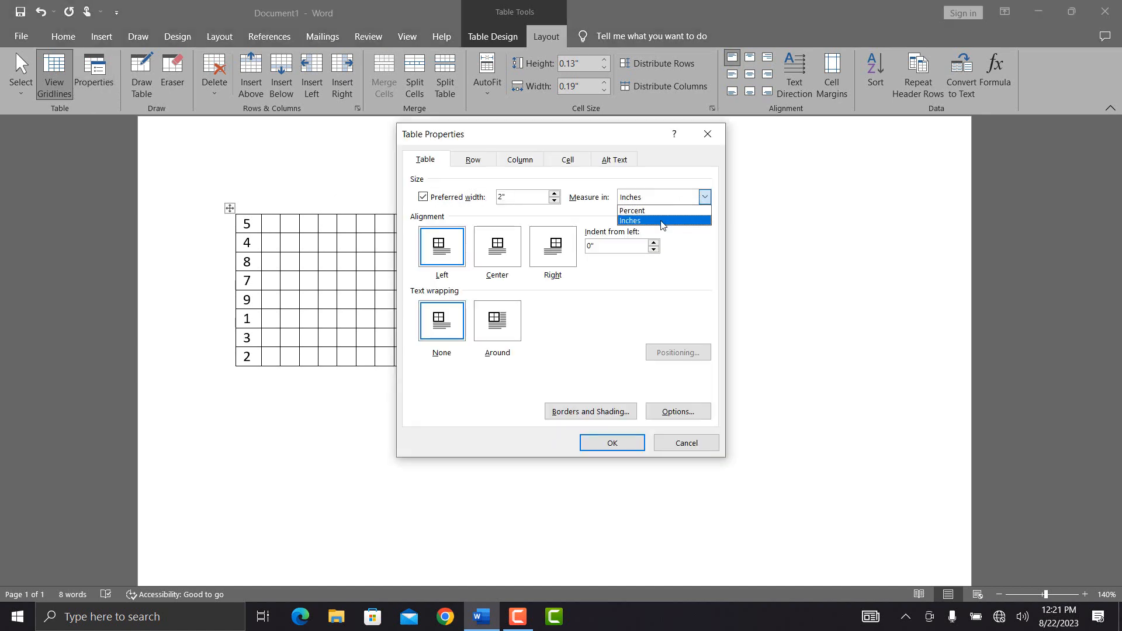
left_click(663, 221)
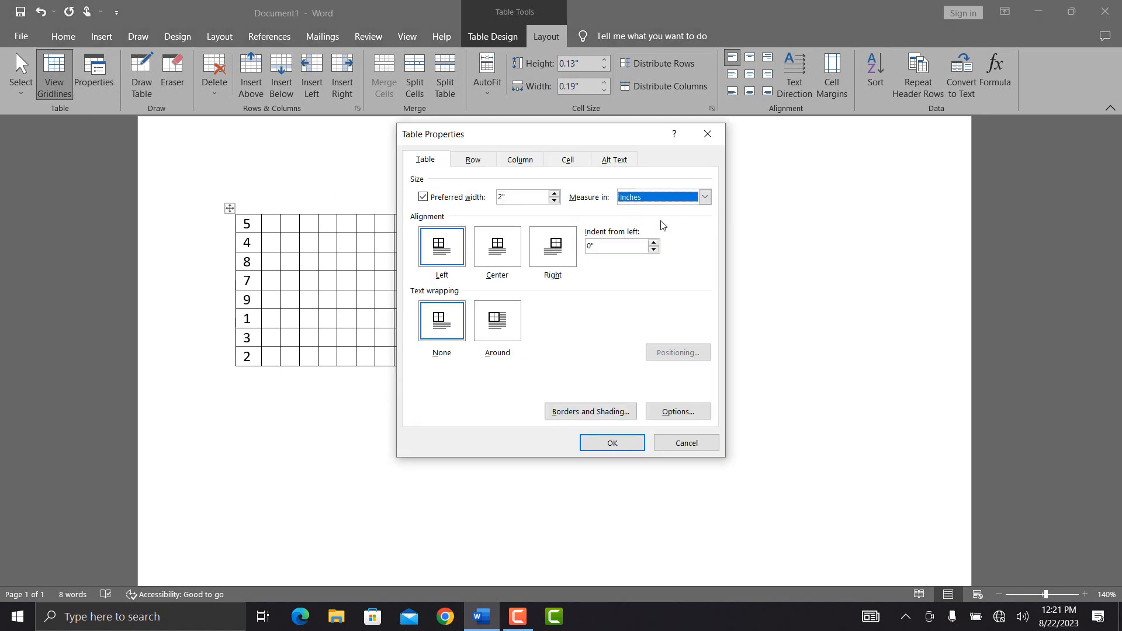
left_click(504, 247)
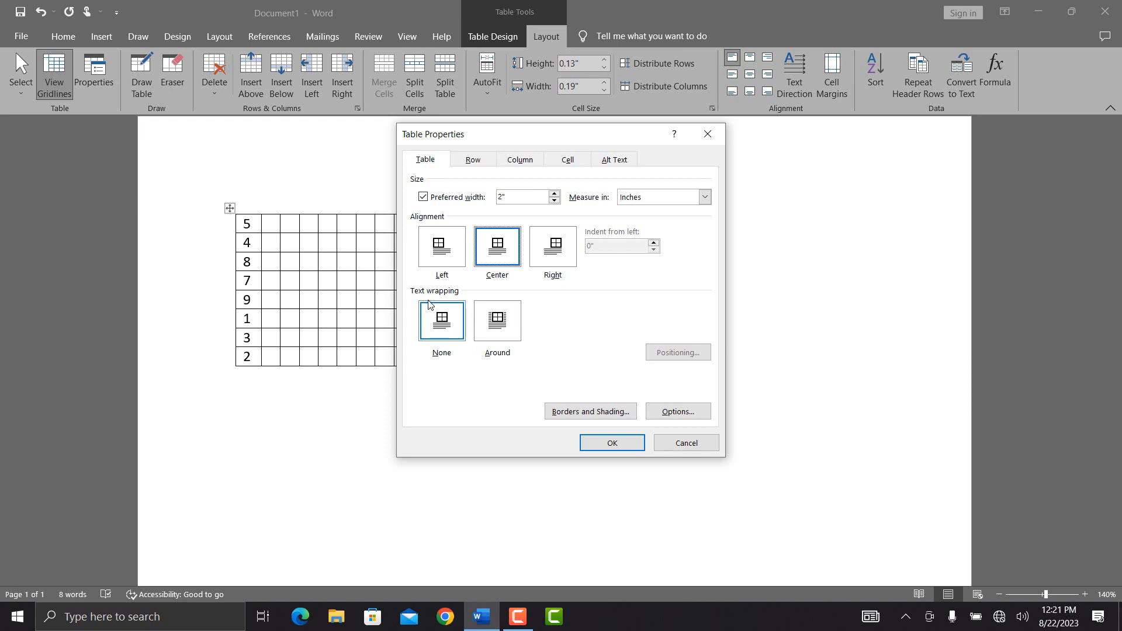
left_click(496, 332)
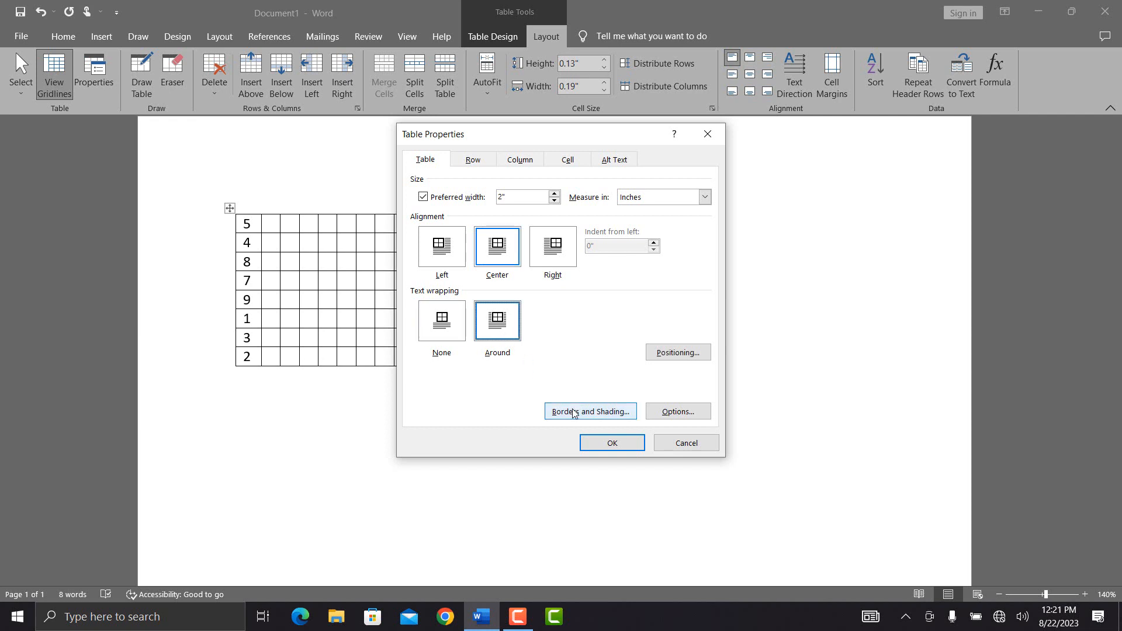
left_click(610, 443)
left_click(329, 243)
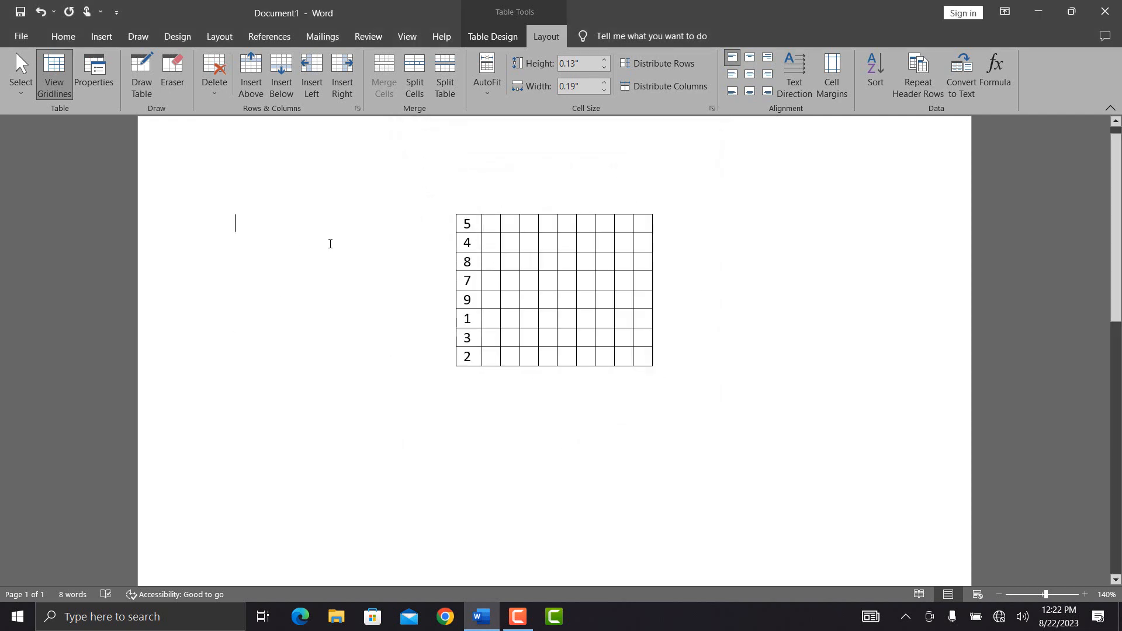
Step: Type sample text beside the table, then set the table's text wrapping to None
type("Rklfdjla;skdjf;alskjdf;lakdj")
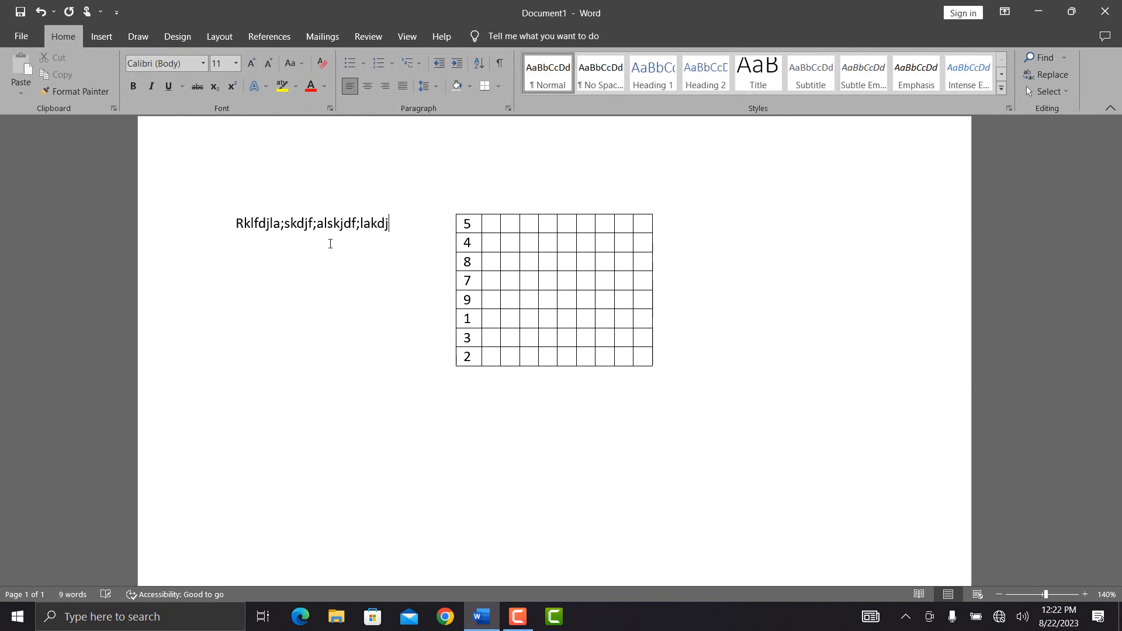
type(" asdfjdlfjdlk fjlskd;jf l;kjdf ljsdlfk j")
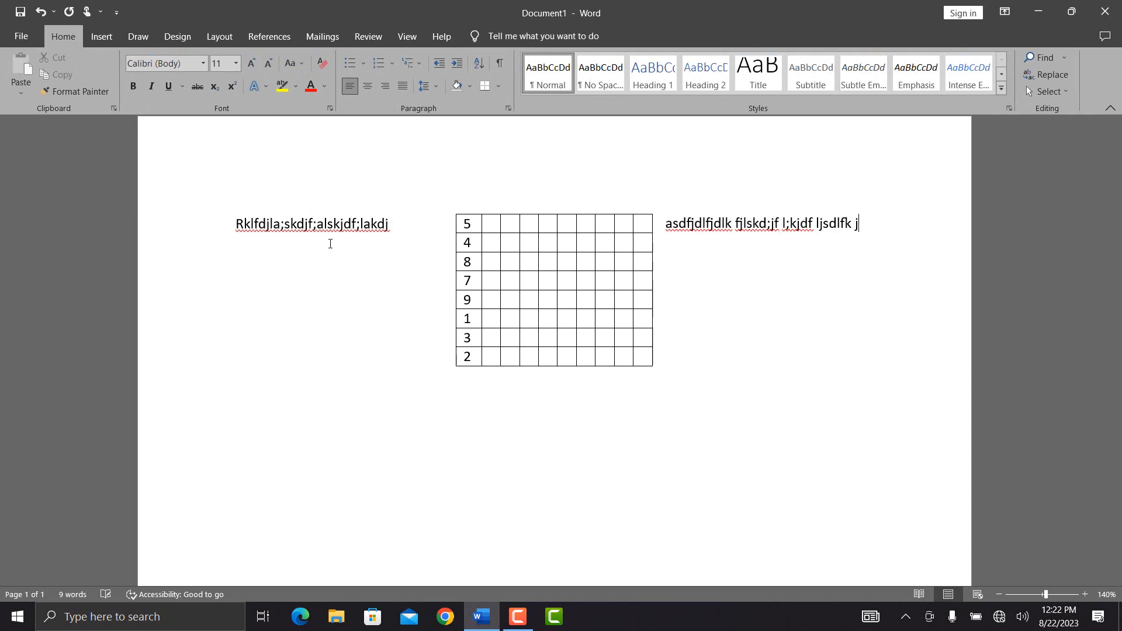
left_click(471, 242)
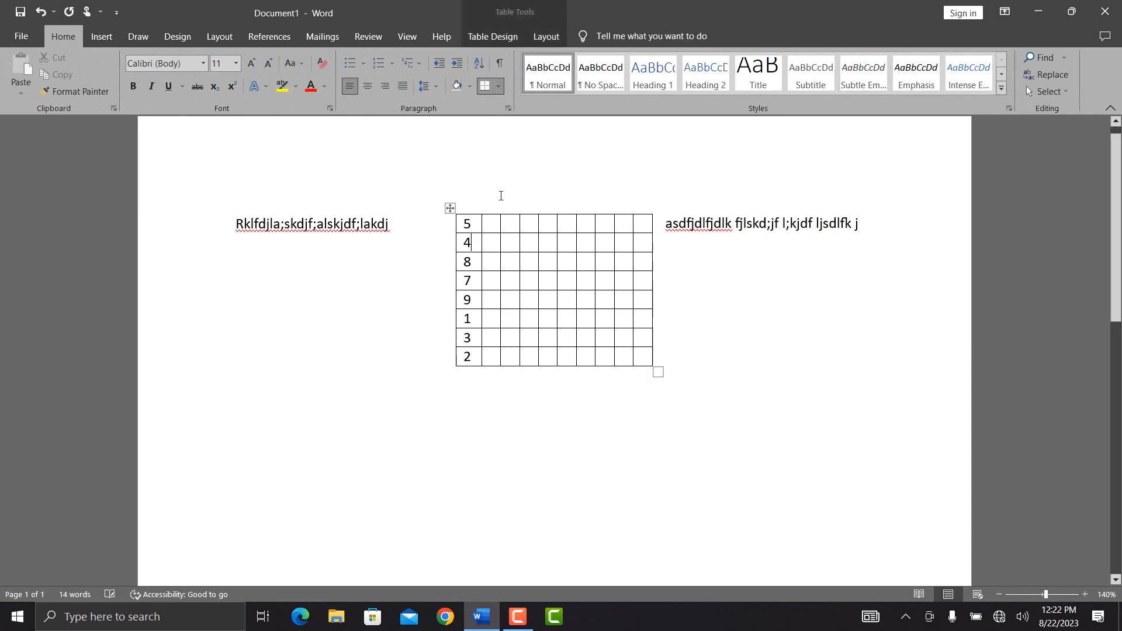
left_click(546, 36)
left_click(94, 76)
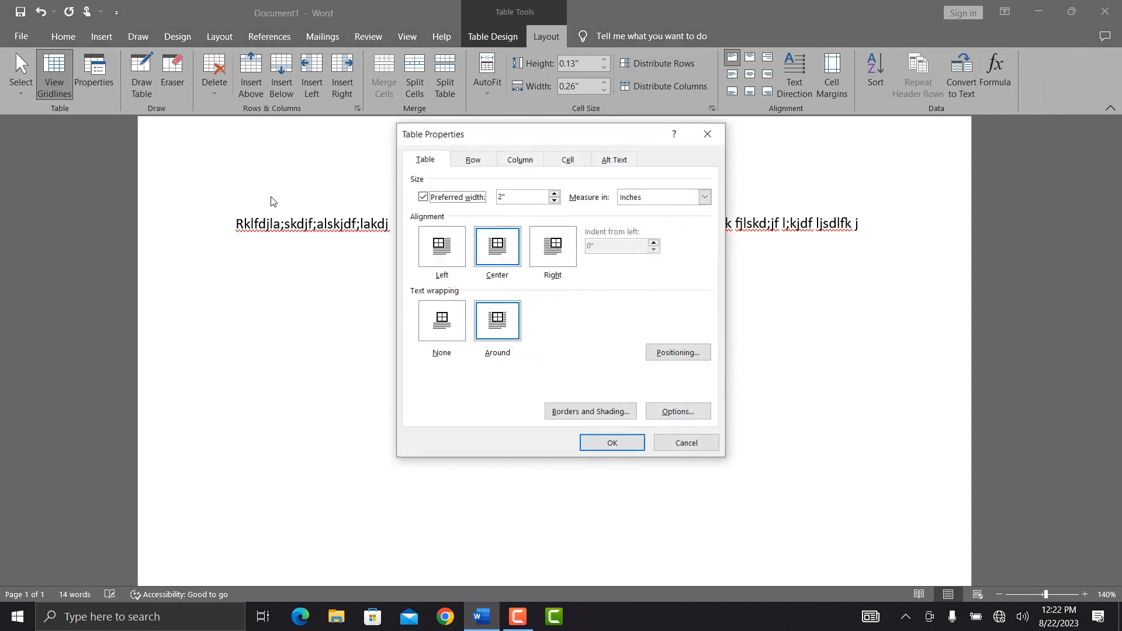
left_click(446, 316)
left_click(613, 442)
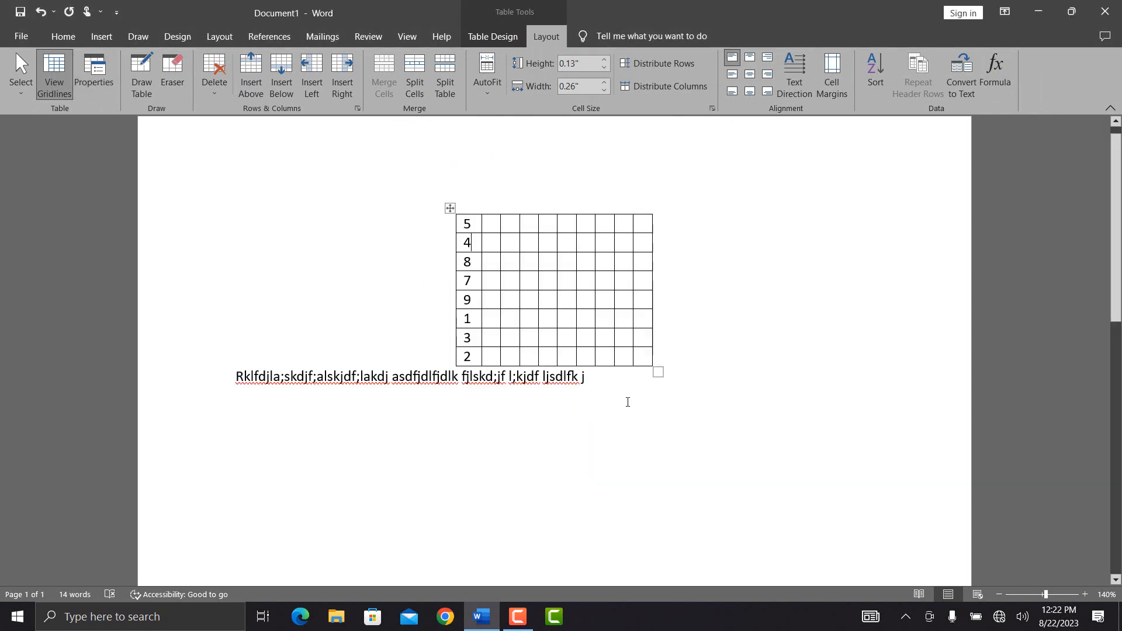
Step: Draw a small table box at the page's upper left, with an extra cell to its right
left_click(139, 88)
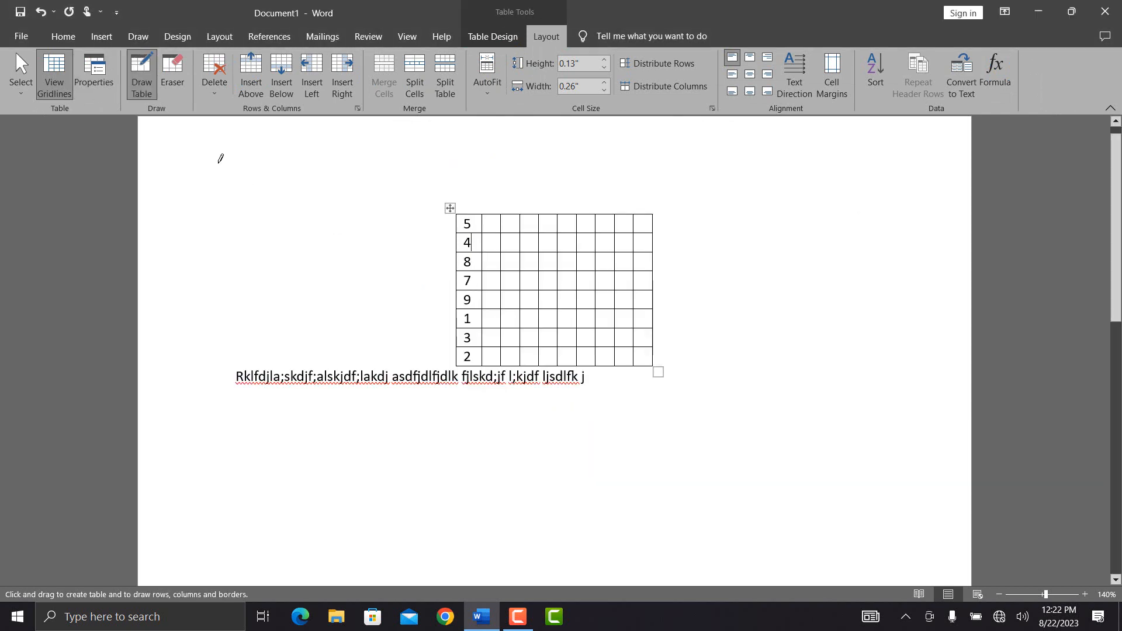
left_click_drag(255, 181, 357, 231)
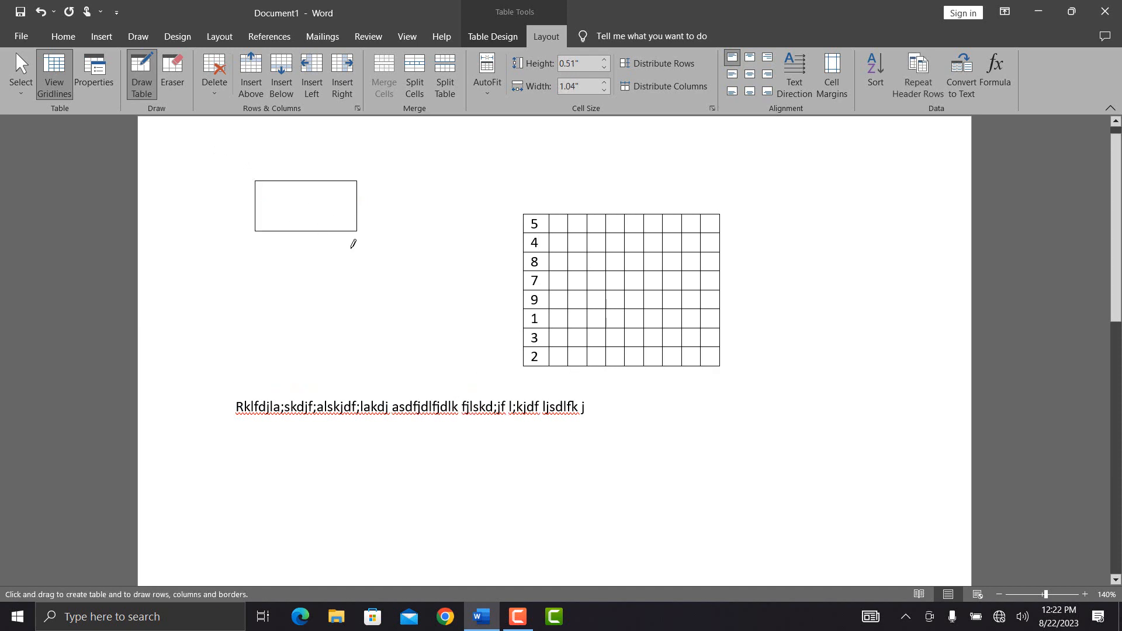
left_click(172, 76)
mouse_move(357, 181)
left_mouse_down()
mouse_move(433, 181)
mouse_move(393, 193)
left_mouse_up()
Step: Select number-table rows, erase the drawn box's borders leaving one stray line, and open Layout > Delete
left_click(430, 221)
left_click(333, 280)
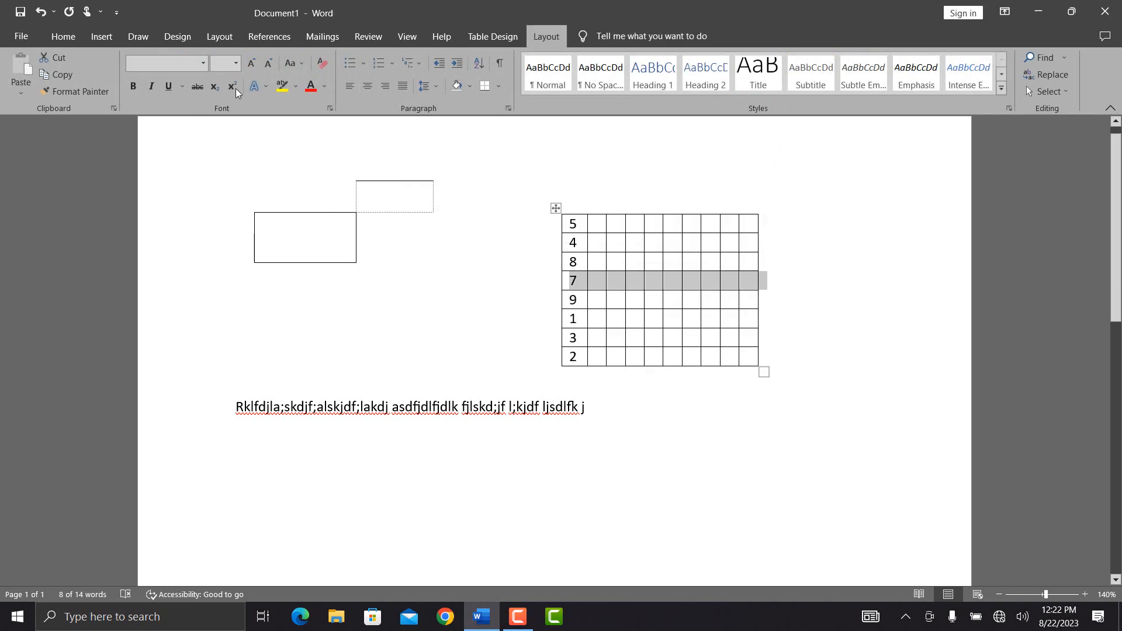
left_click(172, 75)
left_click(327, 262)
left_click_drag(393, 250, 251, 218)
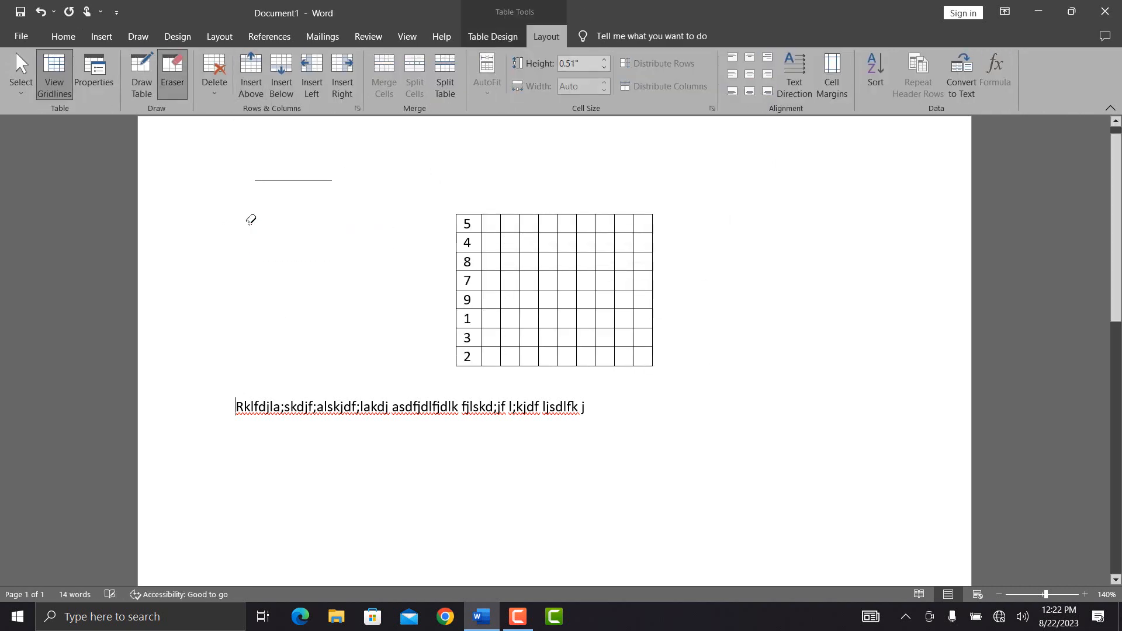
left_click(548, 45)
left_click(207, 81)
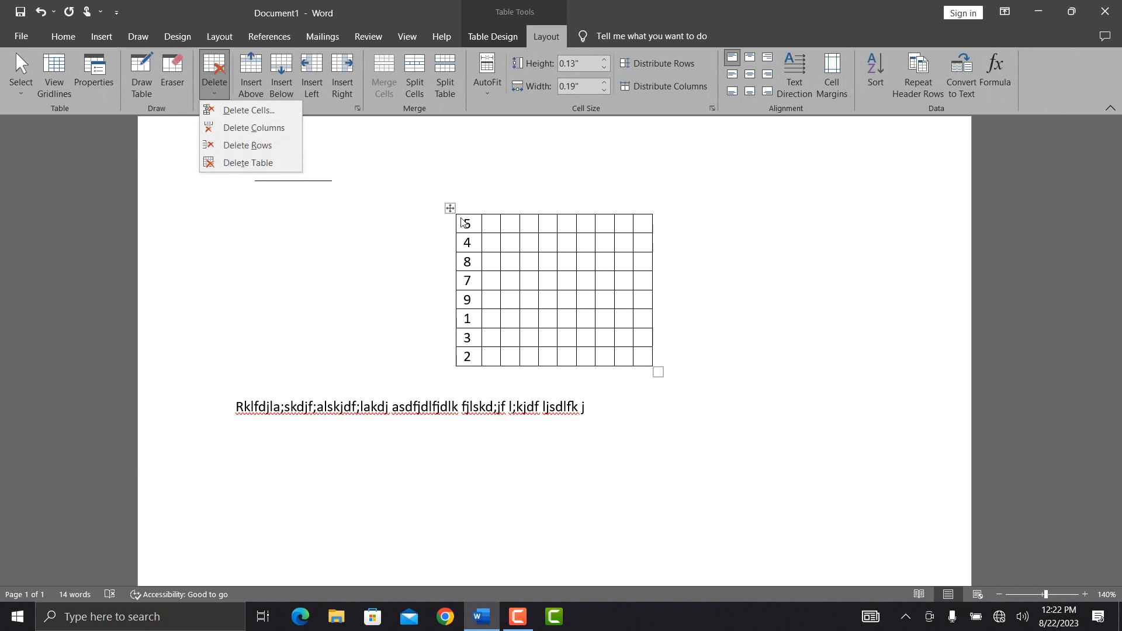
Step: Delete one cell from the first row, shifting the remaining cells left
left_click(510, 239)
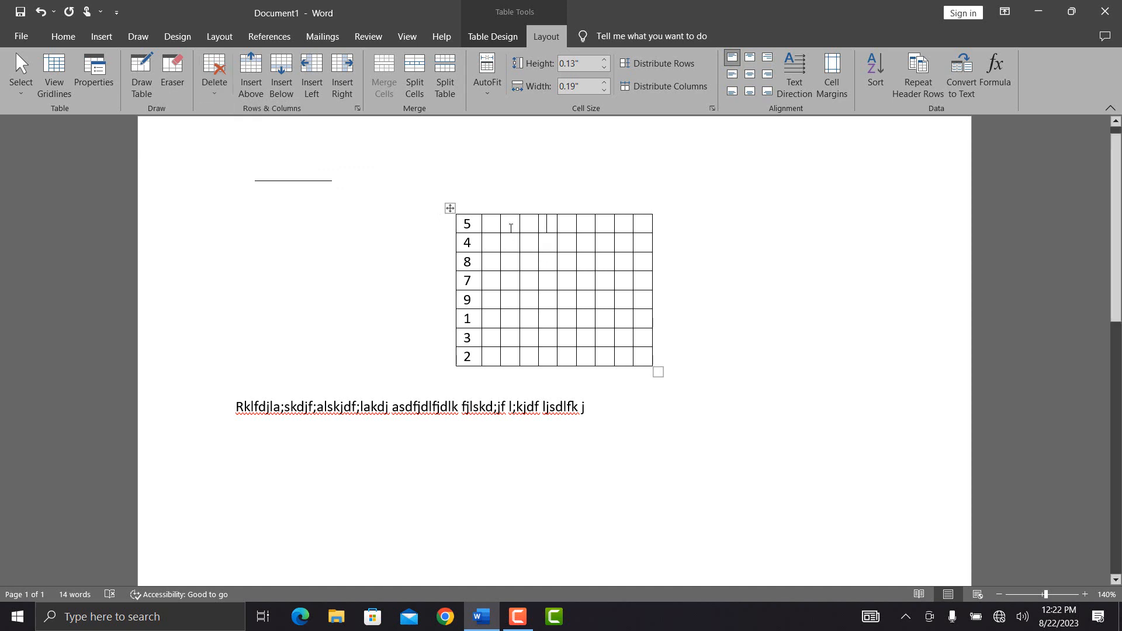
left_click(215, 71)
left_click(226, 110)
key("Return")
Step: Insert two rows above and one row below the table's top row
left_click(261, 85)
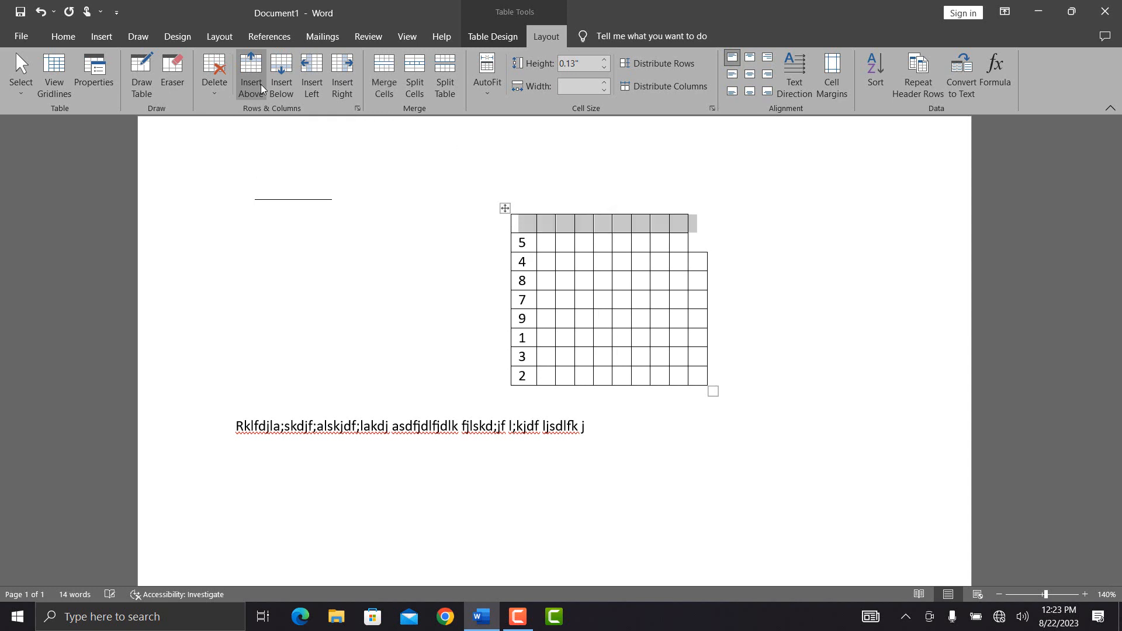
left_click(261, 84)
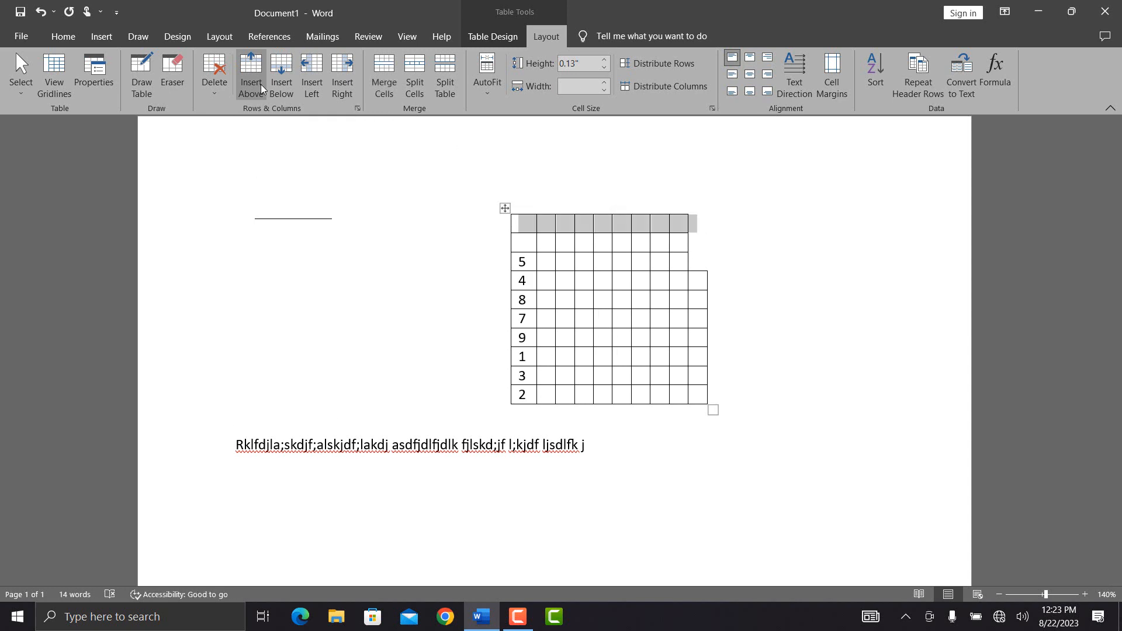
left_click(284, 85)
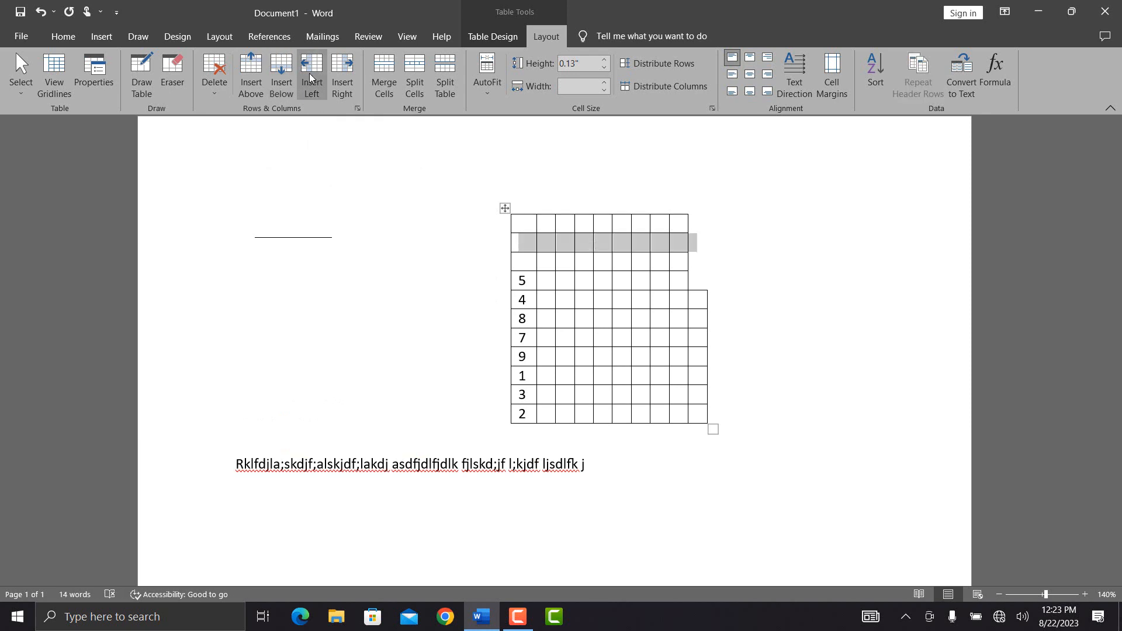
Step: Add columns on the left and right, merge the selected middle block into one cell, and open Split Cells
left_click(310, 73)
left_click(343, 76)
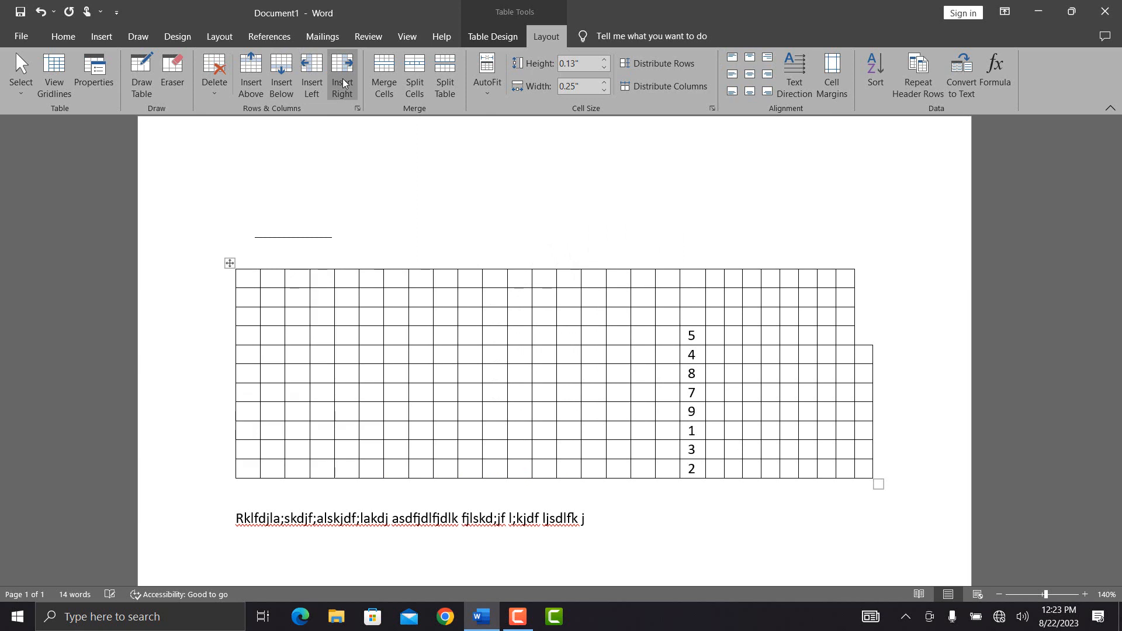
left_click(394, 92)
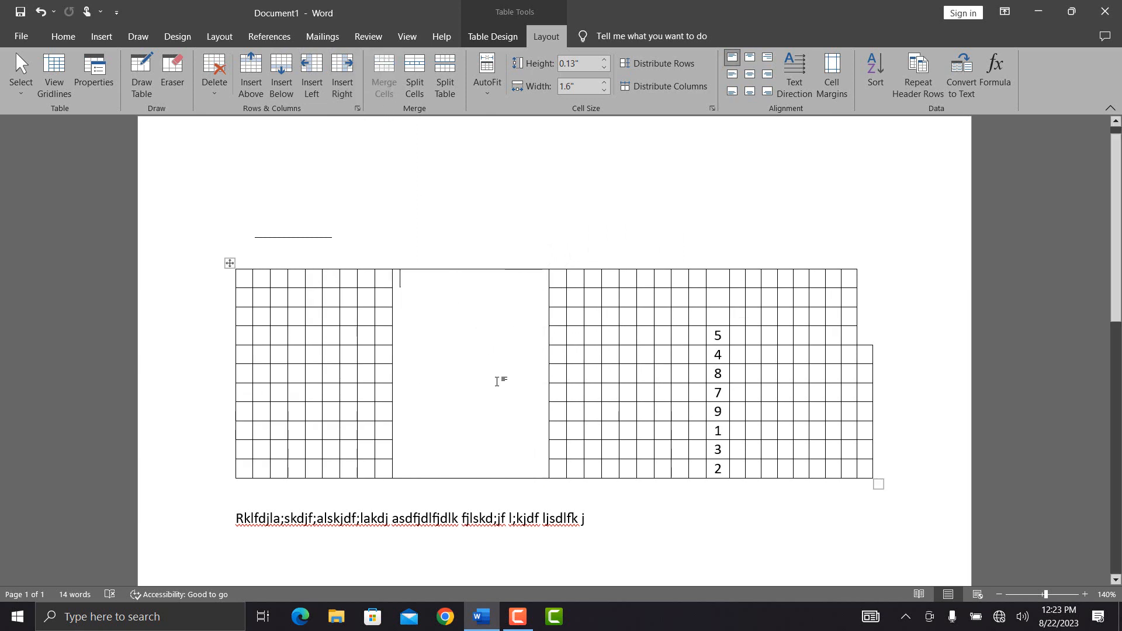
left_click(311, 326)
left_click(410, 88)
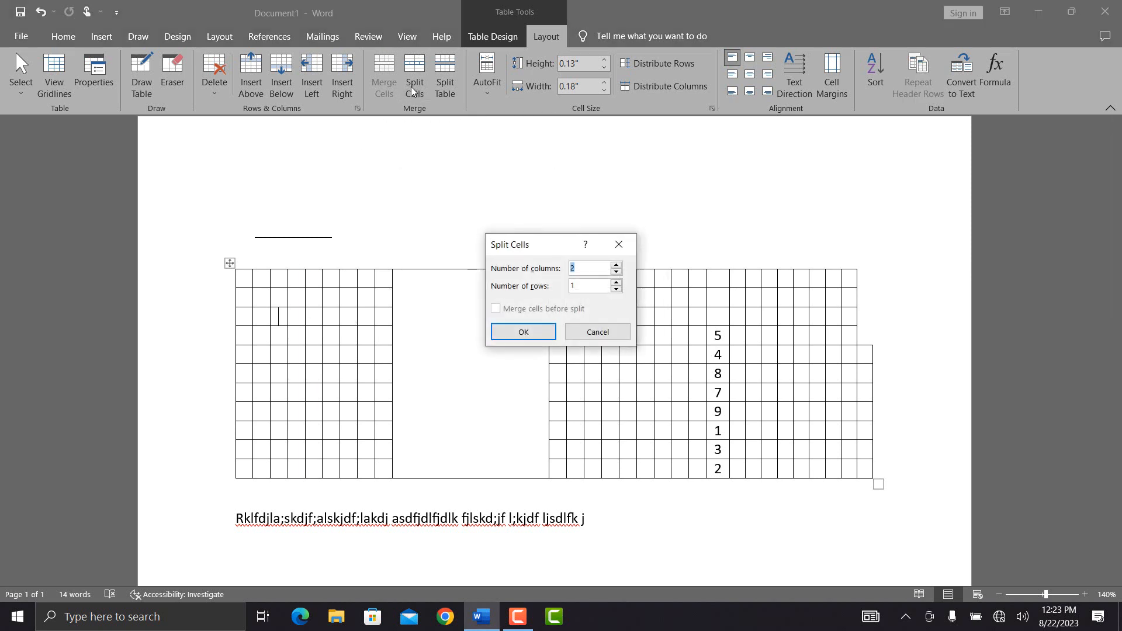
Step: Split a cell into 2 columns and split the table in two above the 4 row
left_click(527, 328)
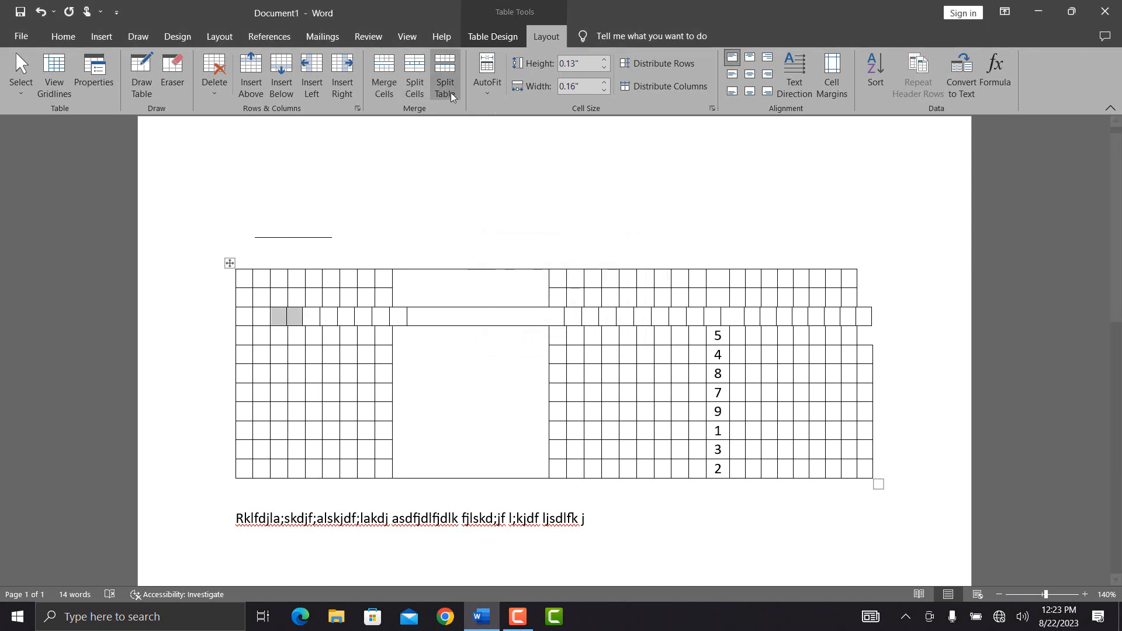
left_click(305, 356)
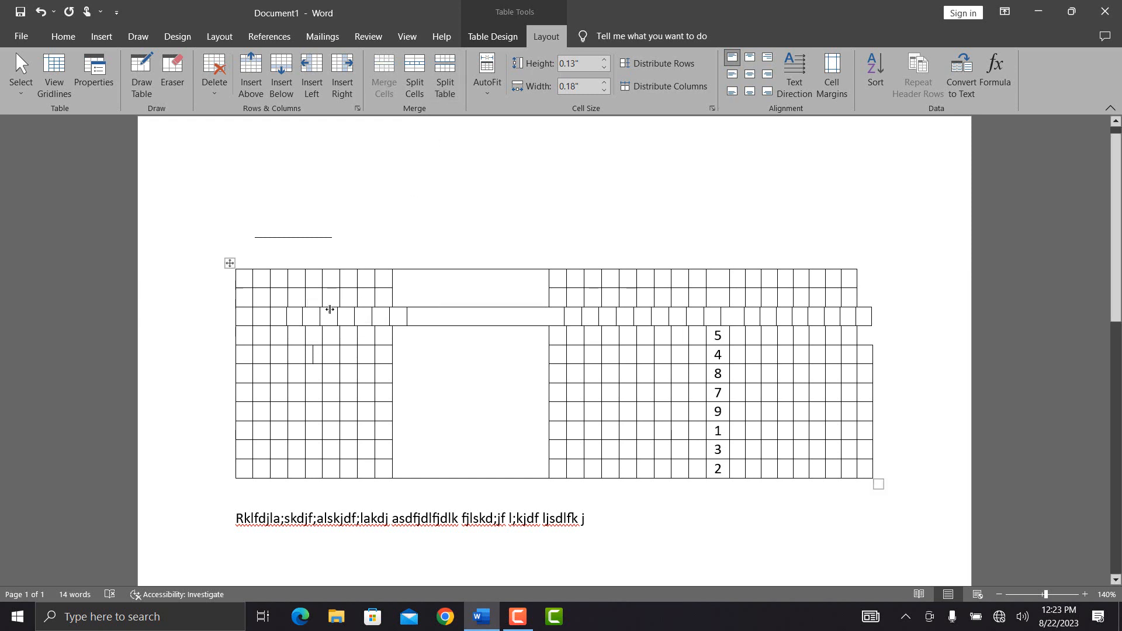
key("ctrl+shift+Return")
Step: Select the whole document with Ctrl+A and delete both tables and the sample text
left_click(328, 436)
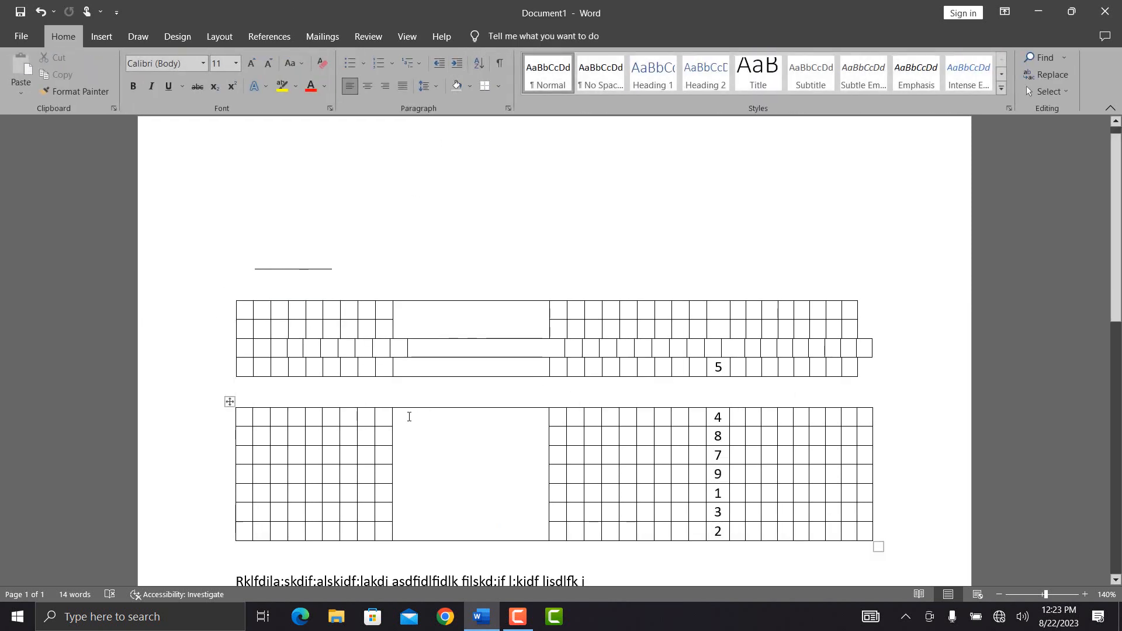
left_click(546, 36)
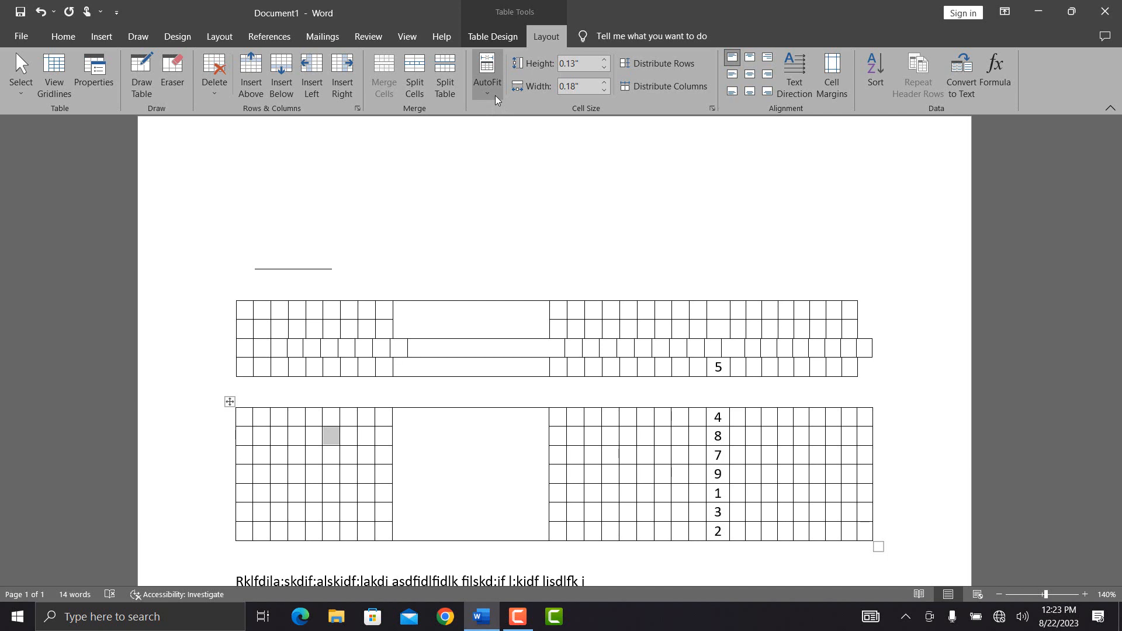
key("ctrl+a")
key("Delete")
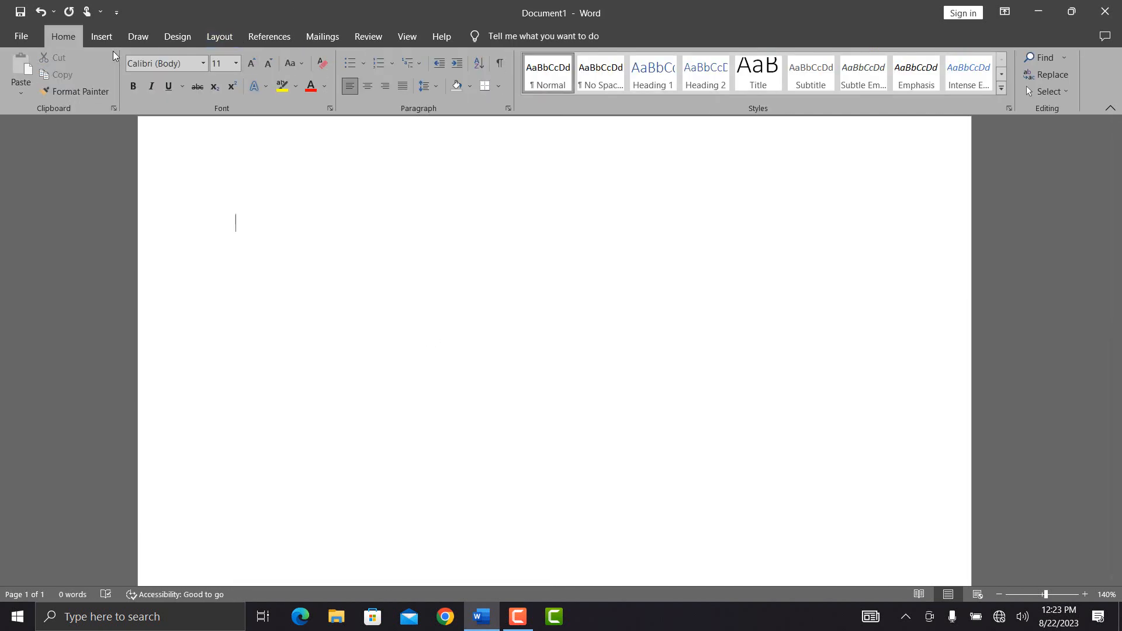
Step: Insert a 6x5 table, type 'sdfsdf' and 'asdfsdf' in the first two cells, and AutoFit to contents
left_click(102, 36)
left_click(109, 75)
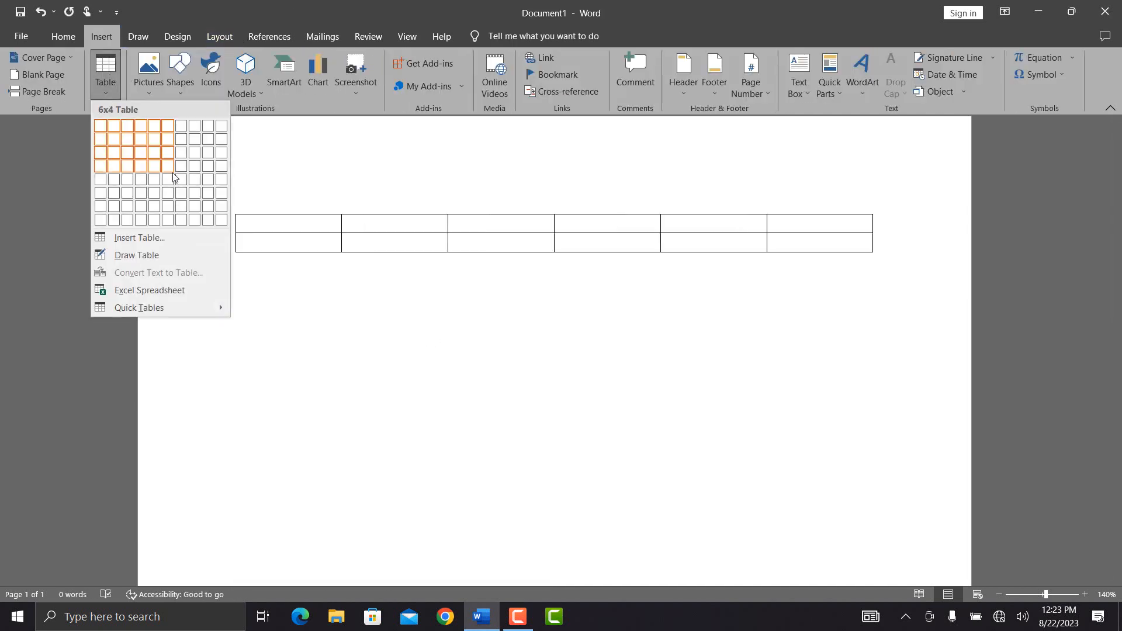
left_click(173, 174)
type("sdfsdf")
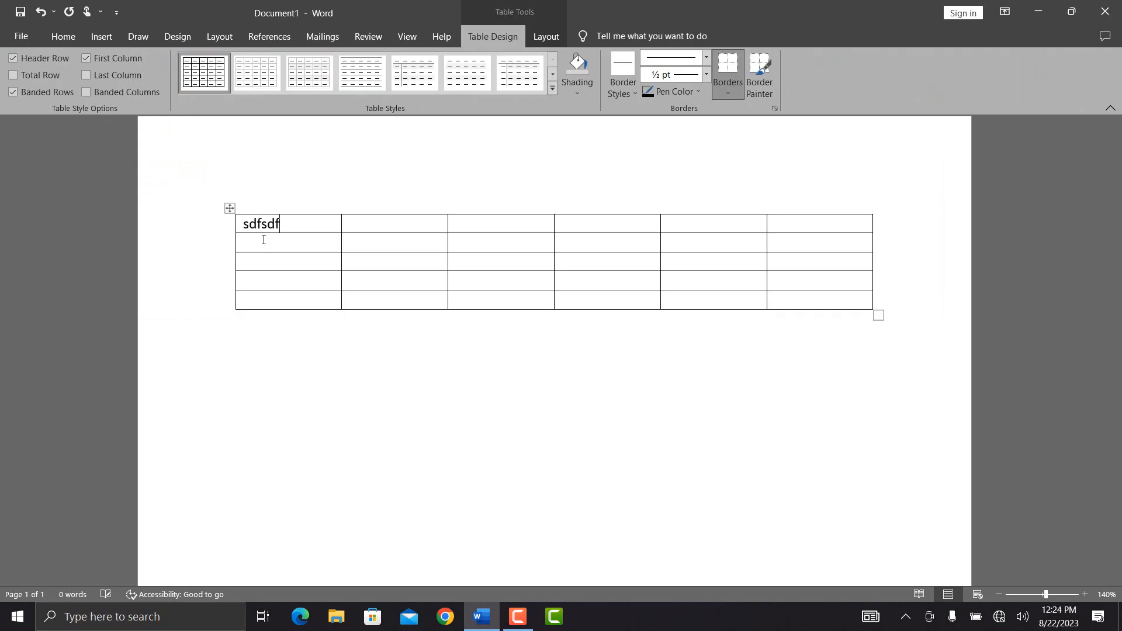
key("Tab")
type("asdfsdf")
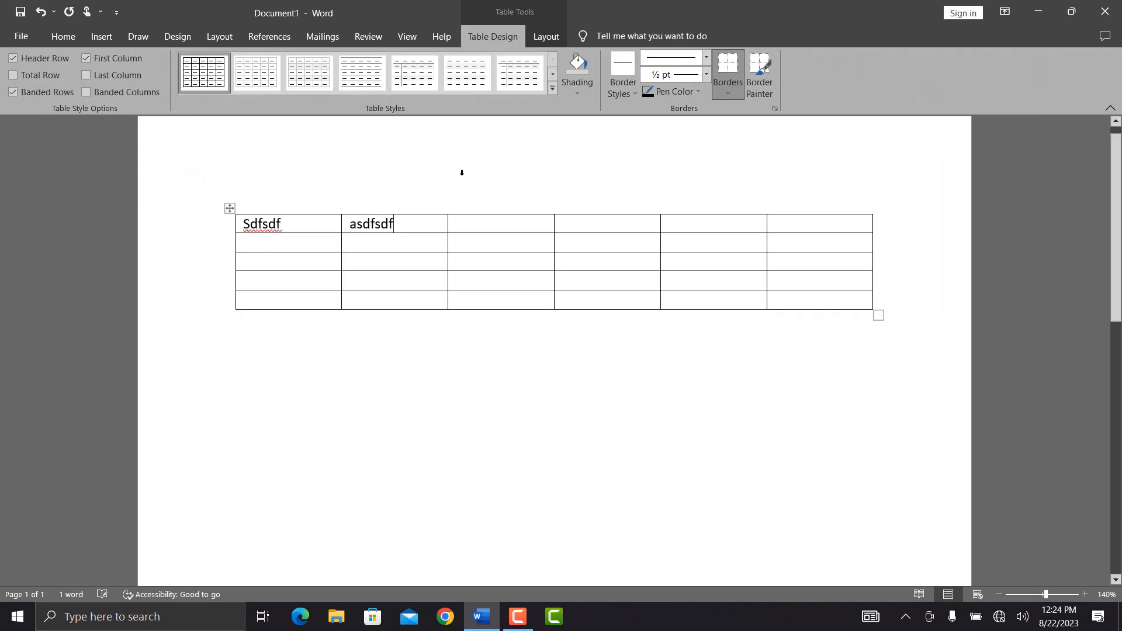
left_click(558, 41)
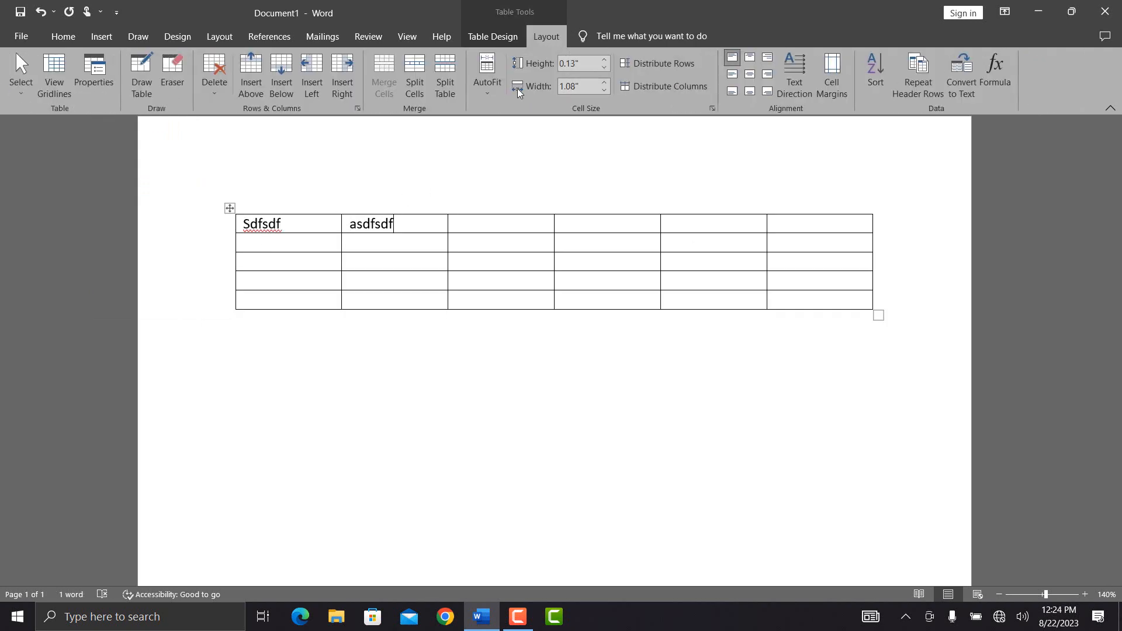
left_click(496, 88)
left_click(500, 108)
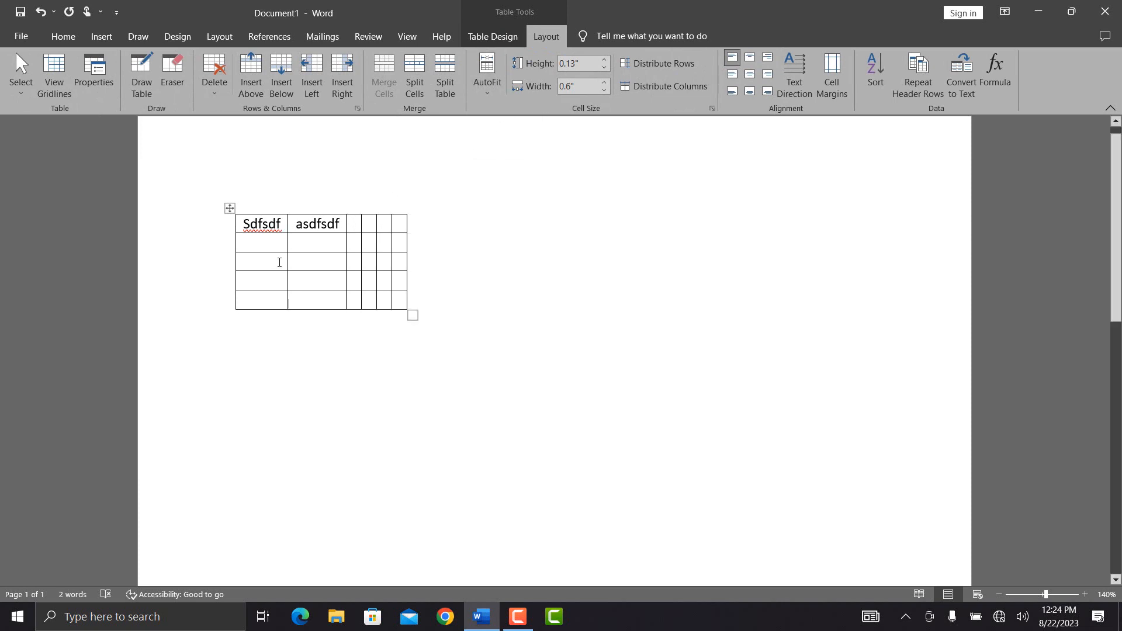
Step: Type a person's name in the third top-row cell and AutoFit the table to the window
left_click(348, 226)
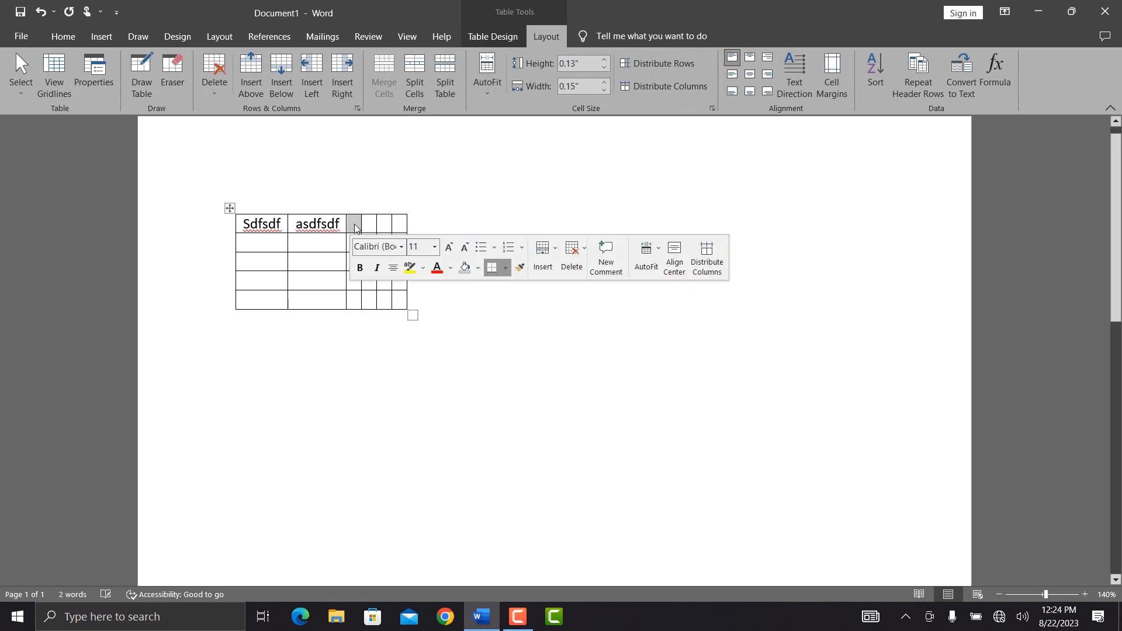
left_click(355, 228)
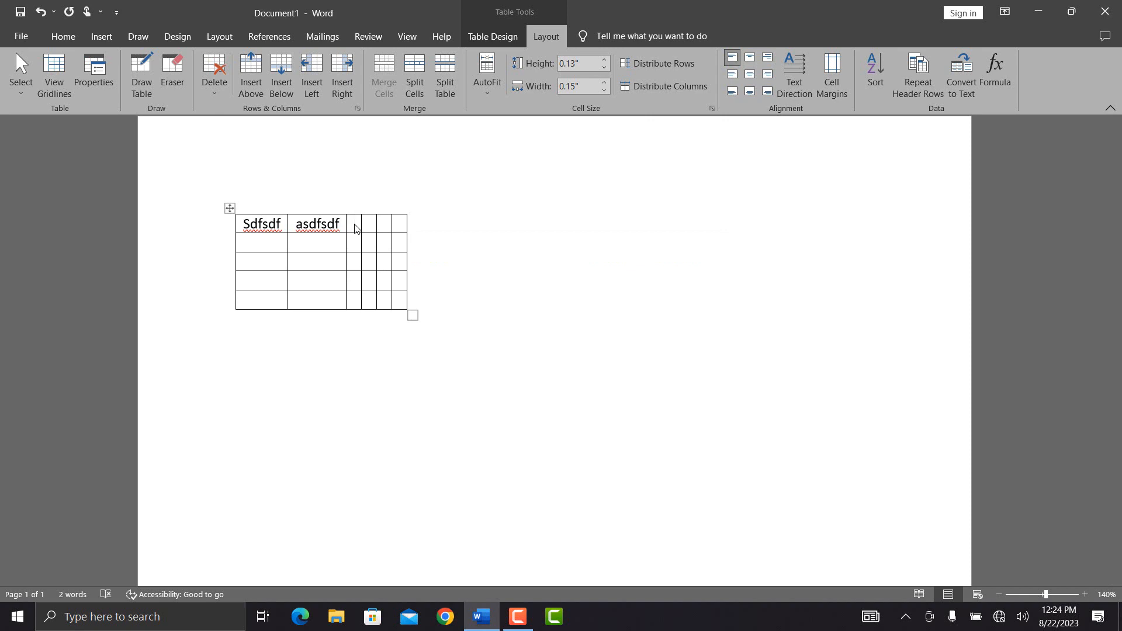
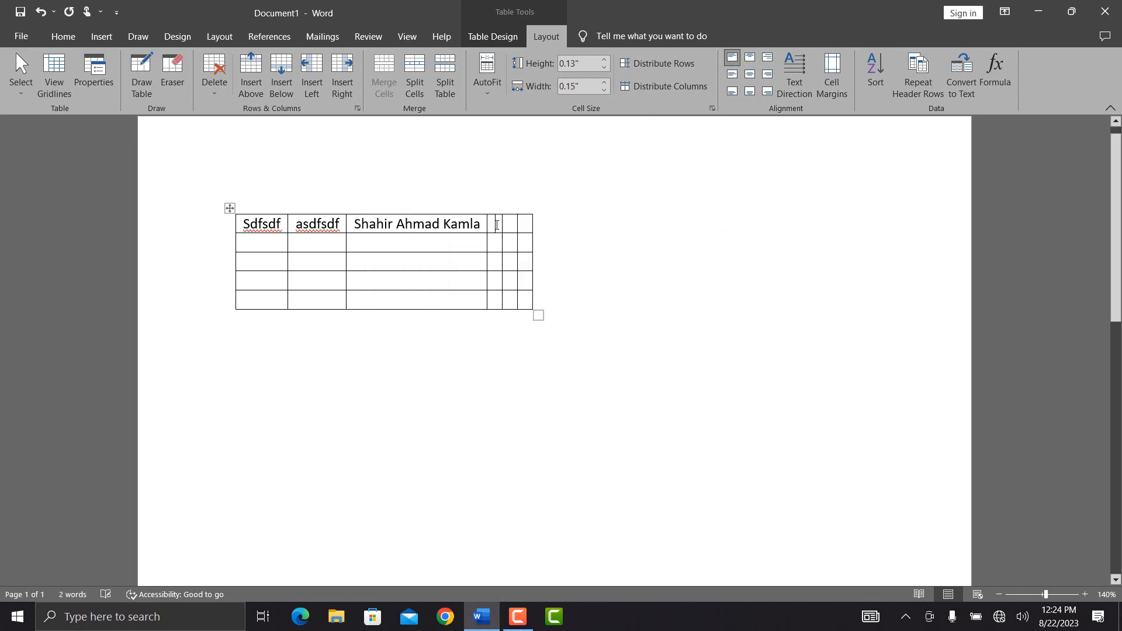
type("Mahmood")
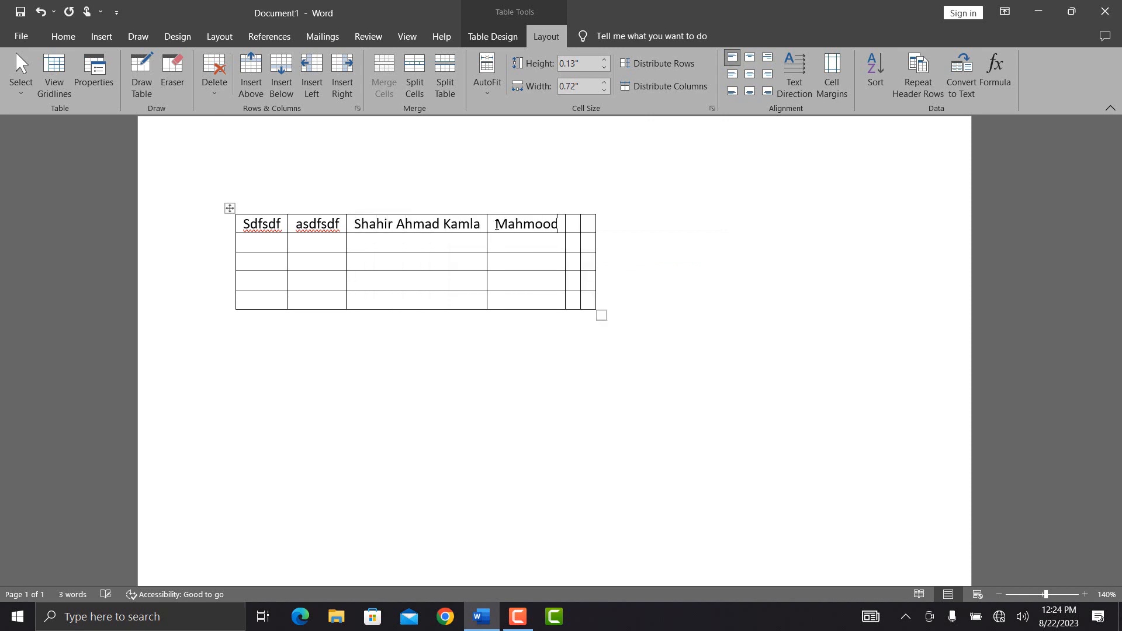
left_click(492, 83)
left_click(532, 128)
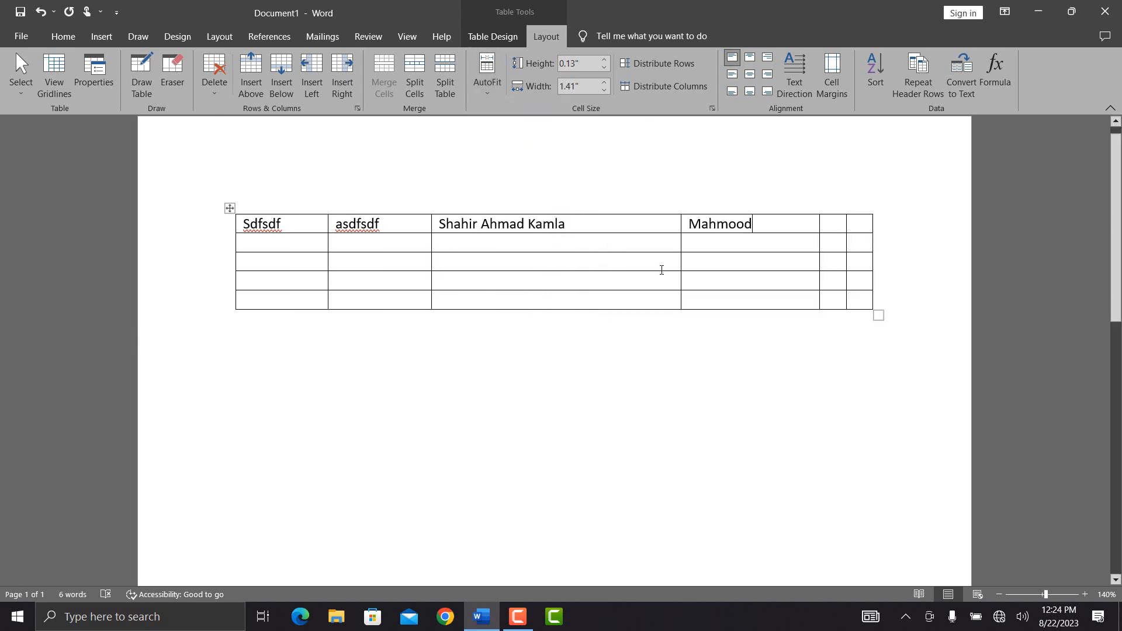
Step: Set fixed column widths and raise the second row's height to 0.6 inches
left_click(497, 88)
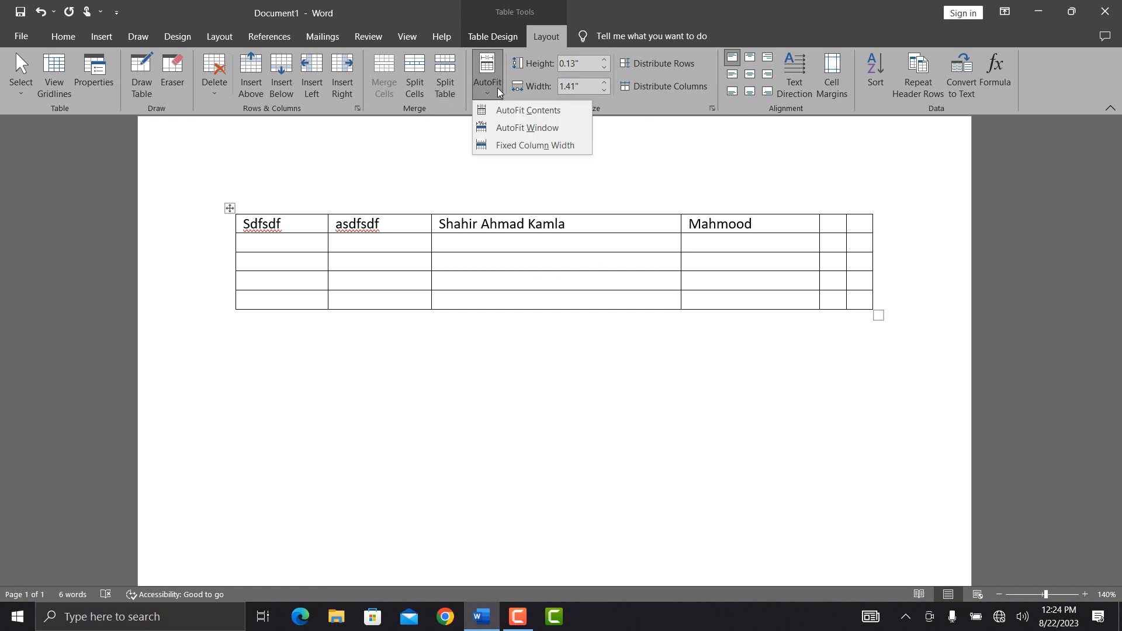
left_click(536, 145)
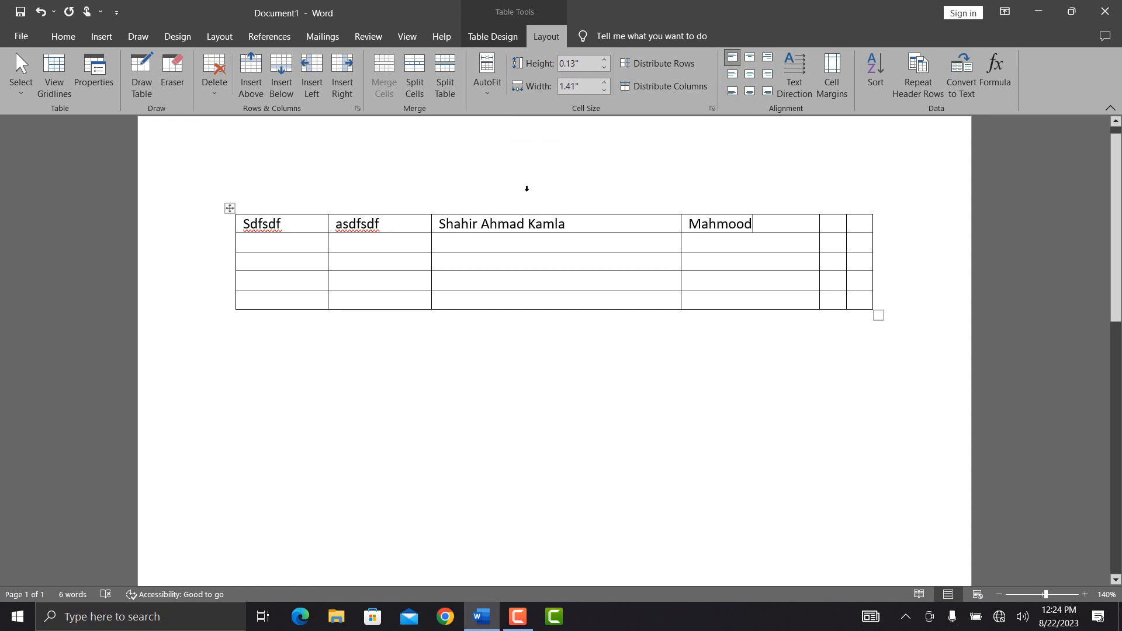
left_click(567, 238)
left_click(605, 60)
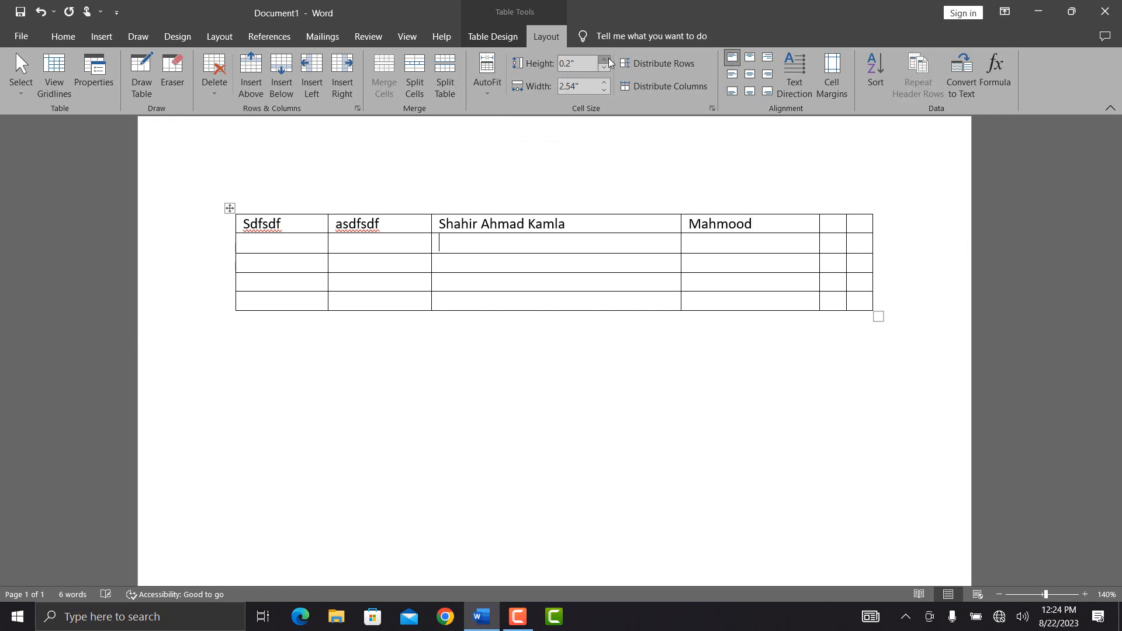
double_click(605, 59)
double_click(605, 60)
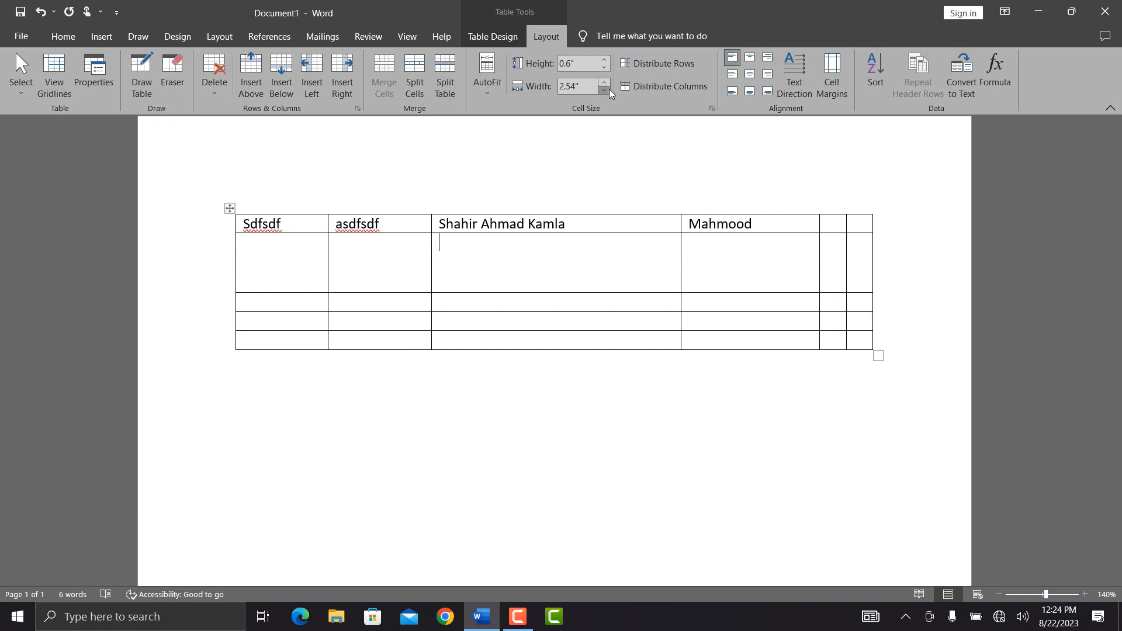
Step: Widen the third column, then distribute rows evenly and make all six columns 1.14" wide
double_click(606, 83)
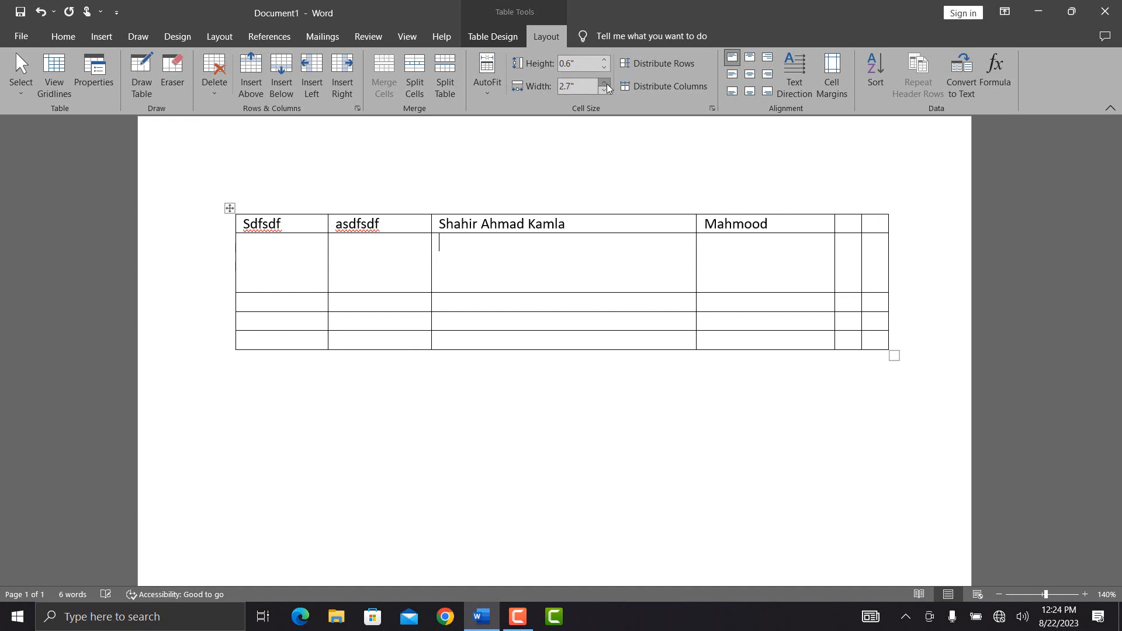
left_click(681, 65)
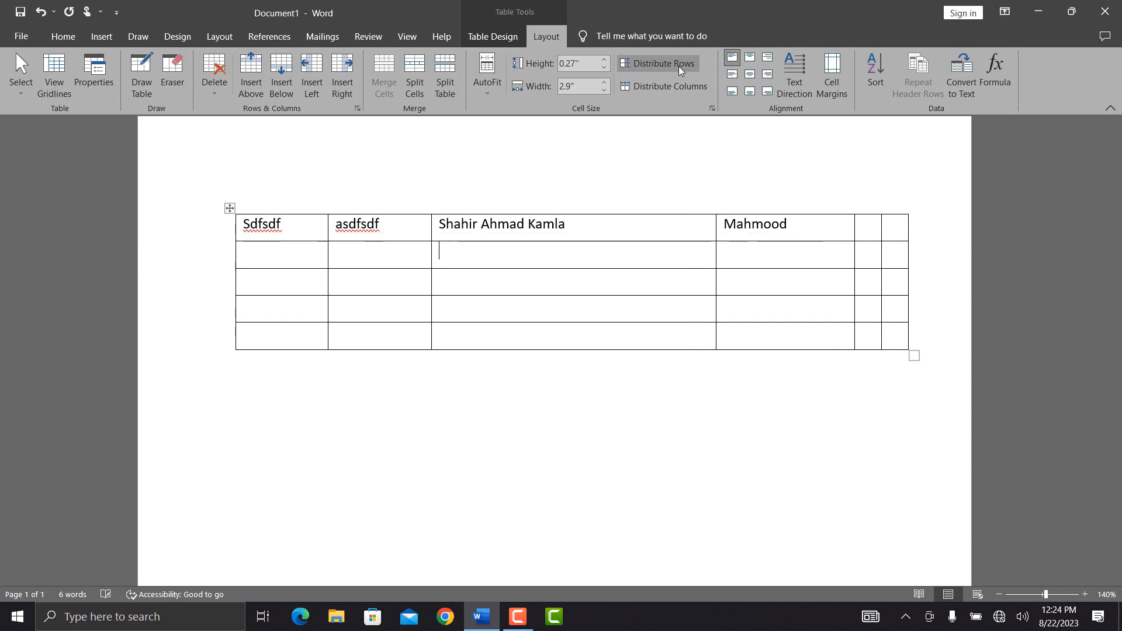
left_click(658, 86)
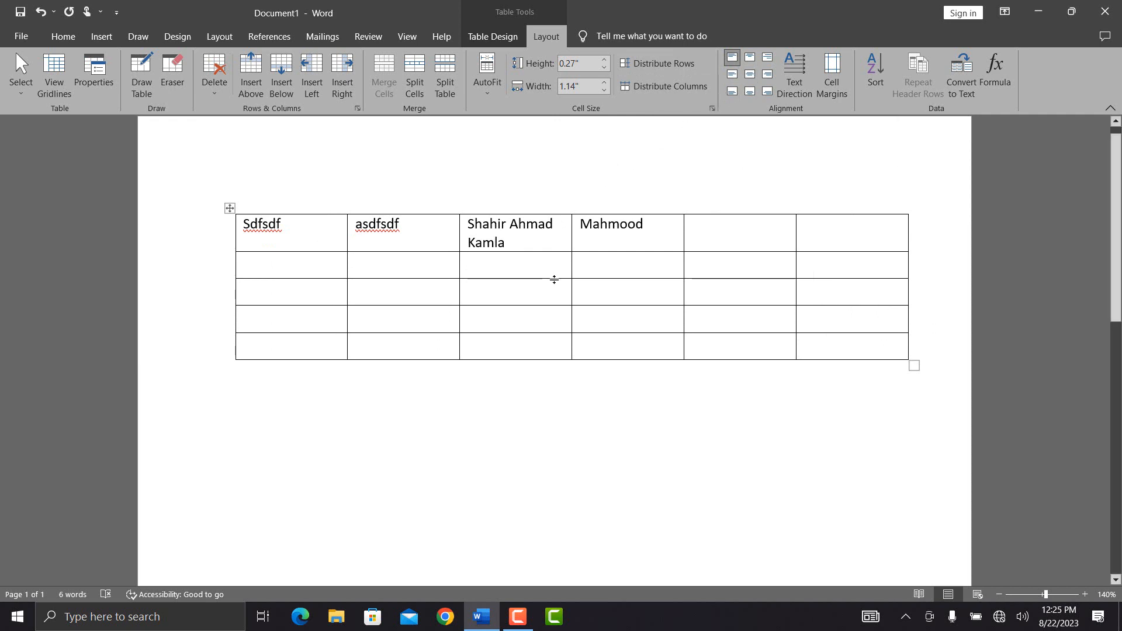
Step: Make row 1 about 1.12" tall and centre the third header cell's name horizontally and vertically
left_click(752, 76)
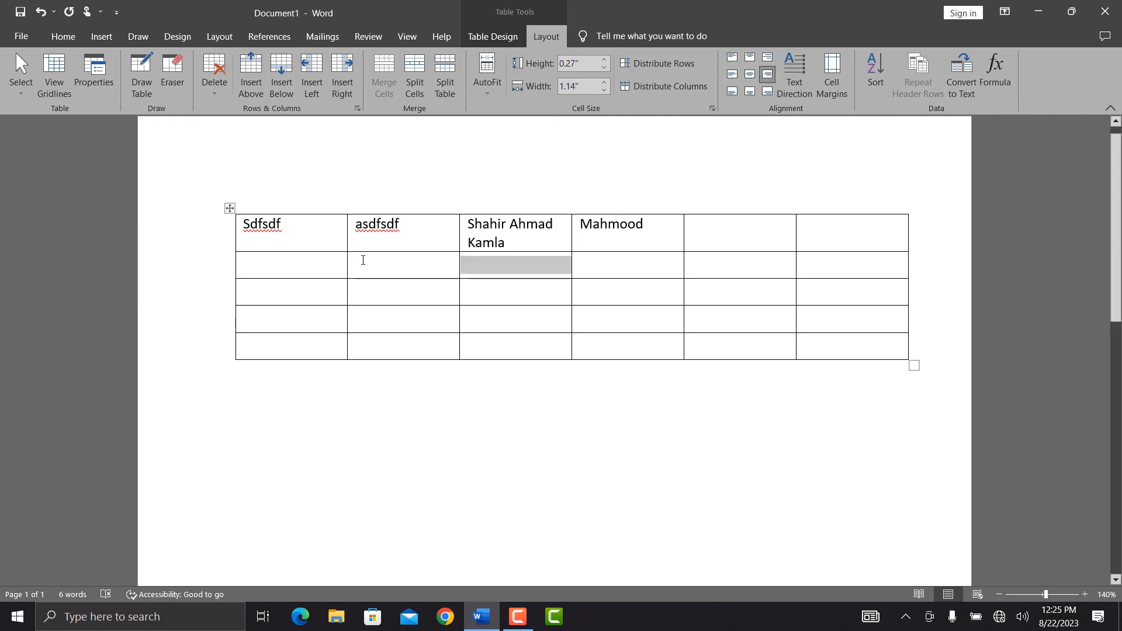
left_click_drag(376, 253, 386, 325)
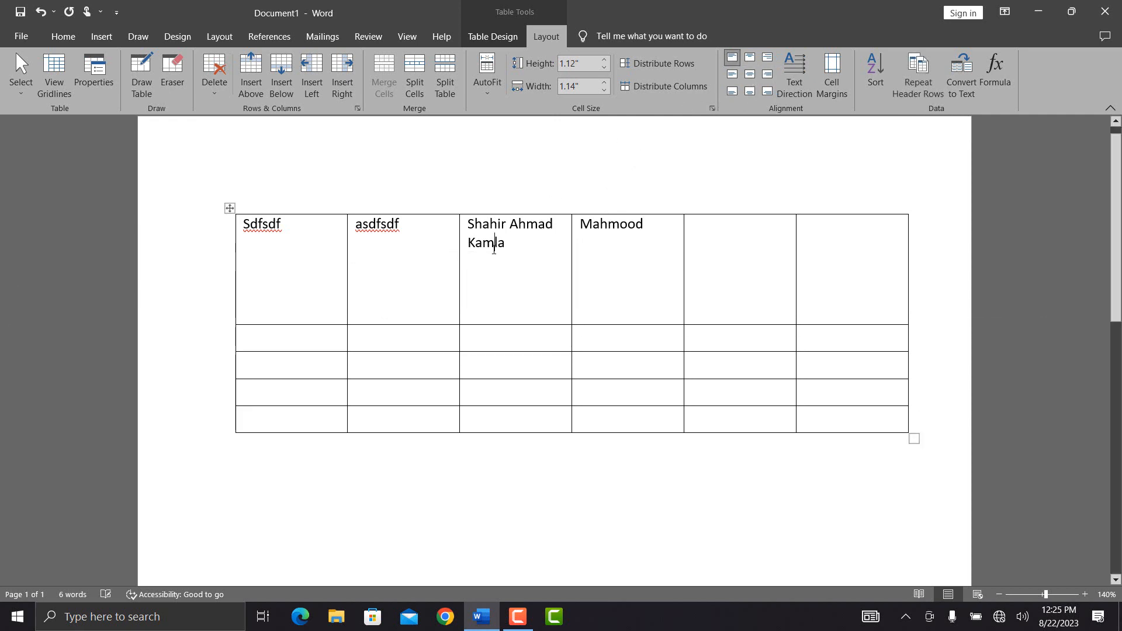
left_click(753, 57)
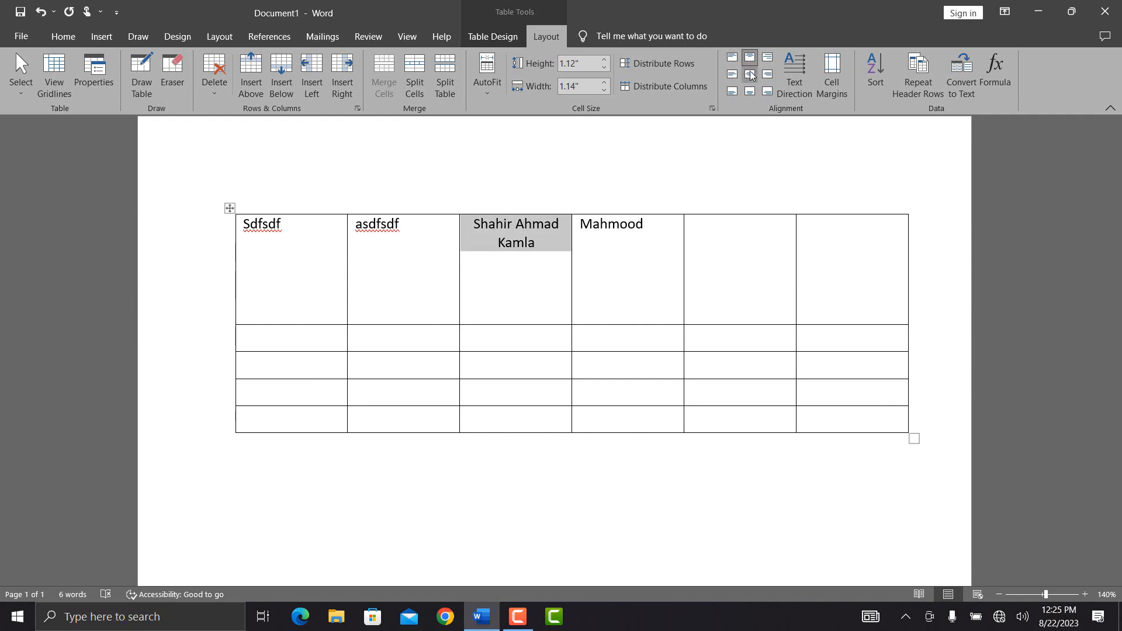
left_click(735, 81)
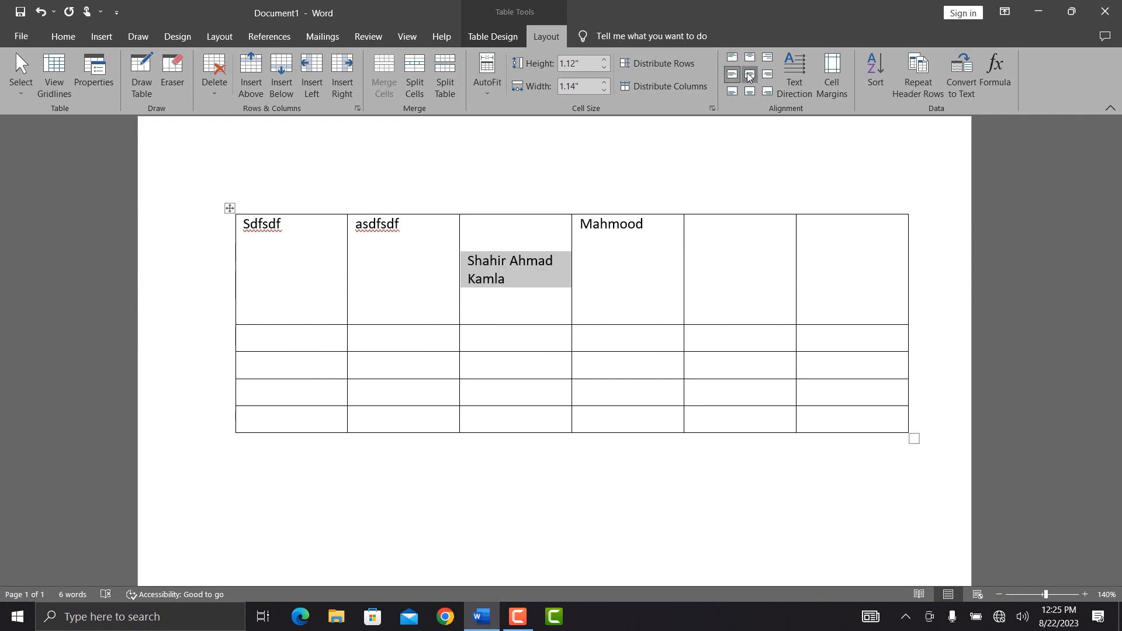
left_click(750, 75)
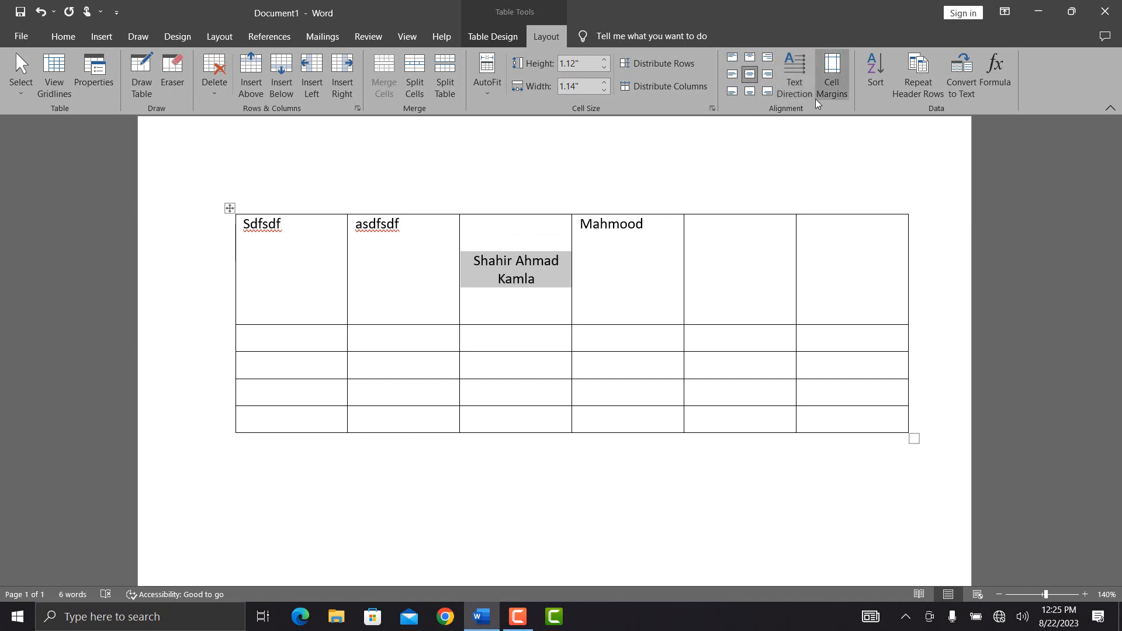
Step: Rotate the name's text direction to vertical, flip it, then return it to horizontal
left_click(797, 92)
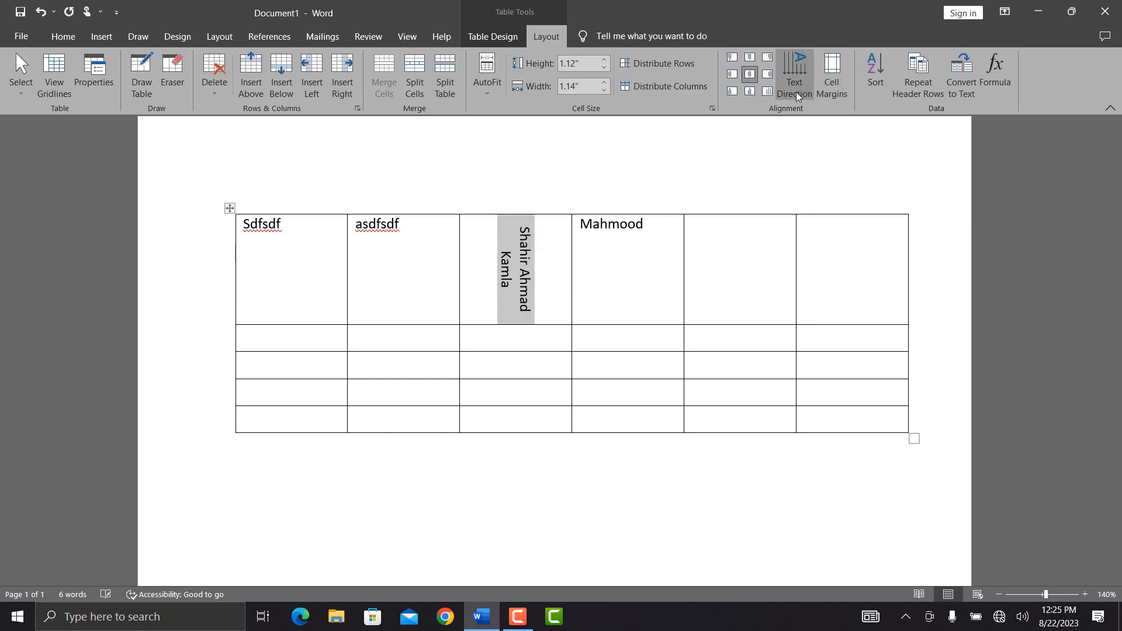
left_click(796, 92)
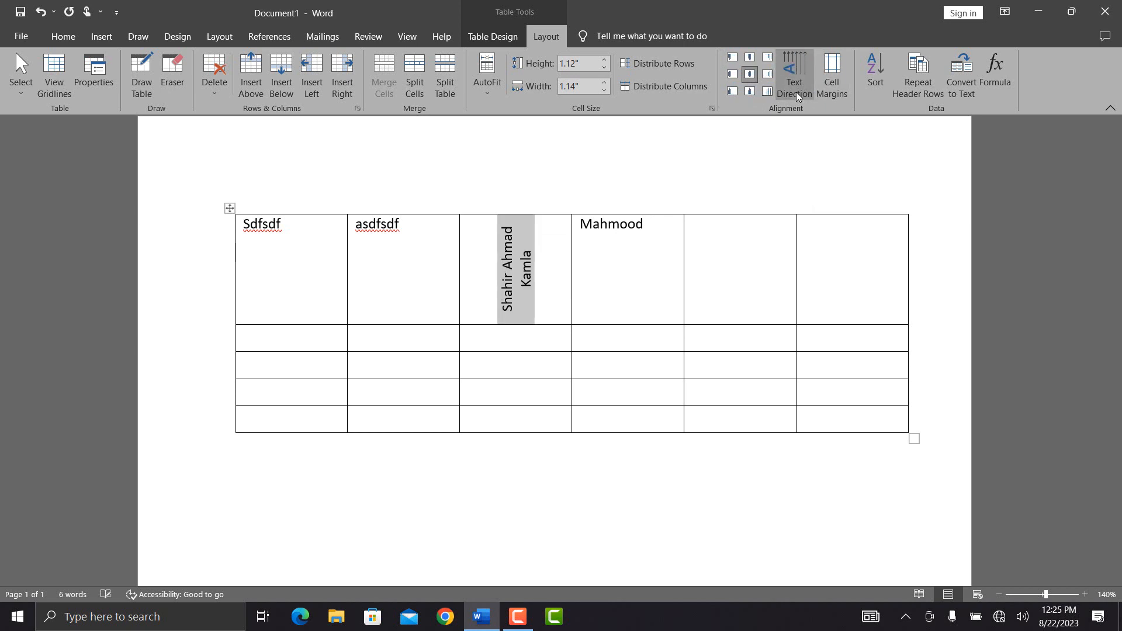
left_click(796, 93)
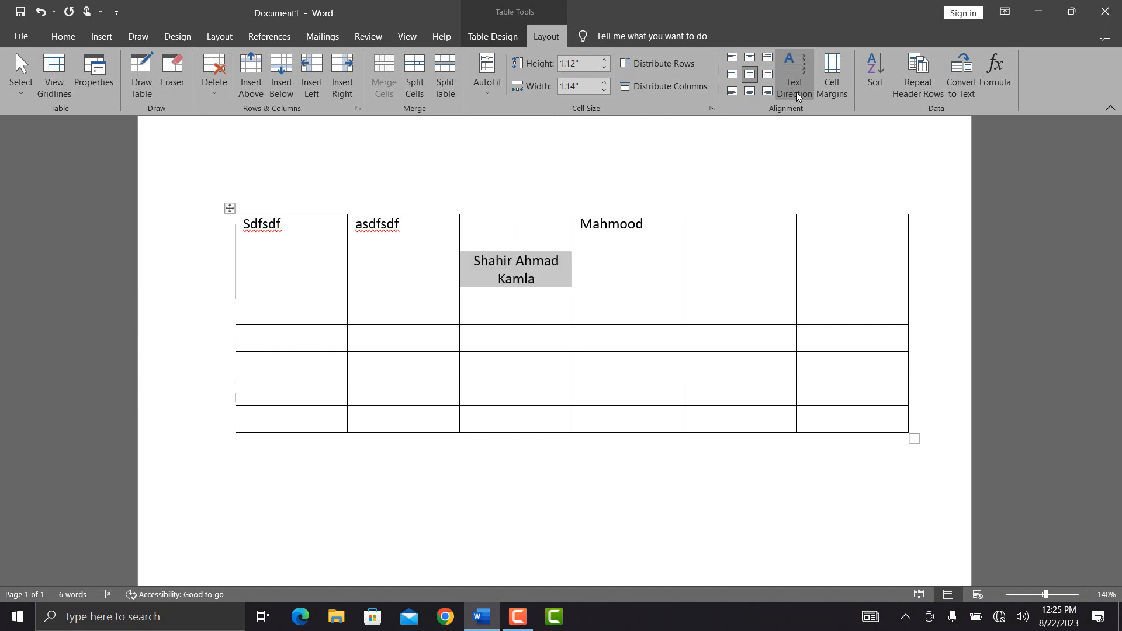
Step: Set the table's top cell margin to 0.09" and try 0.05" spacing between cells
left_click(839, 86)
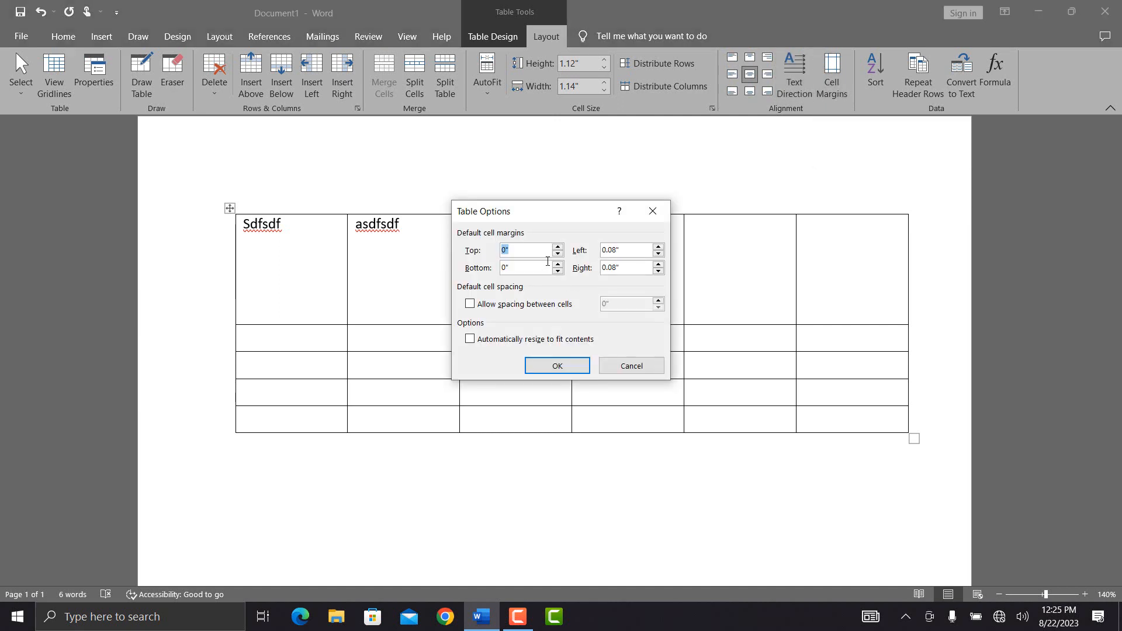
left_click(558, 247)
left_click(471, 307)
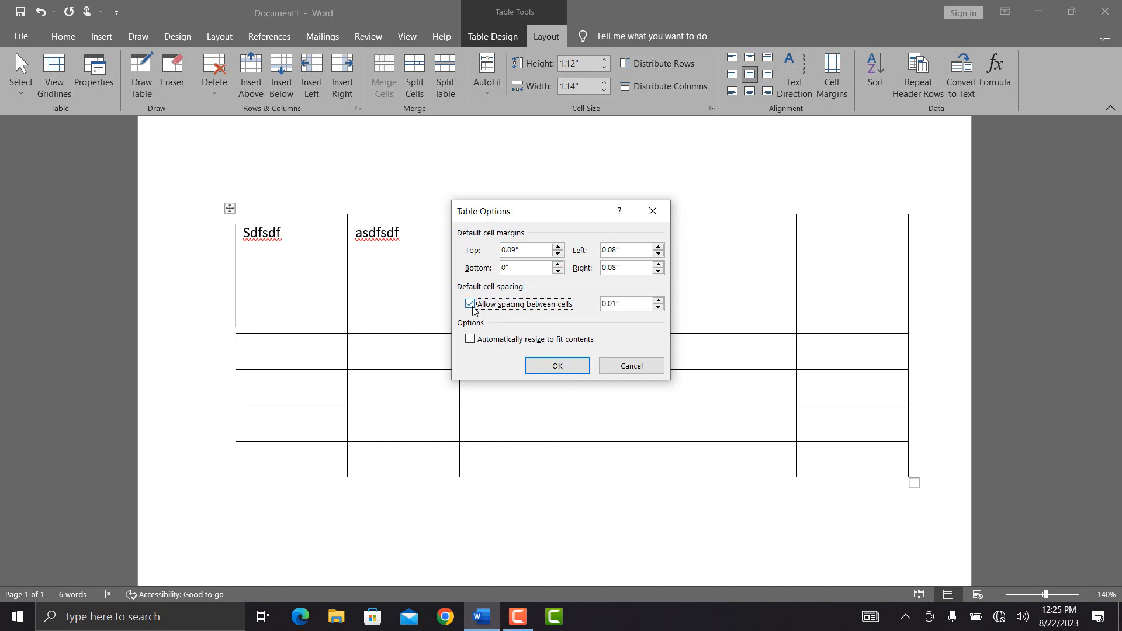
left_click(659, 301)
left_click(659, 301)
left_click(659, 301)
left_click(659, 301)
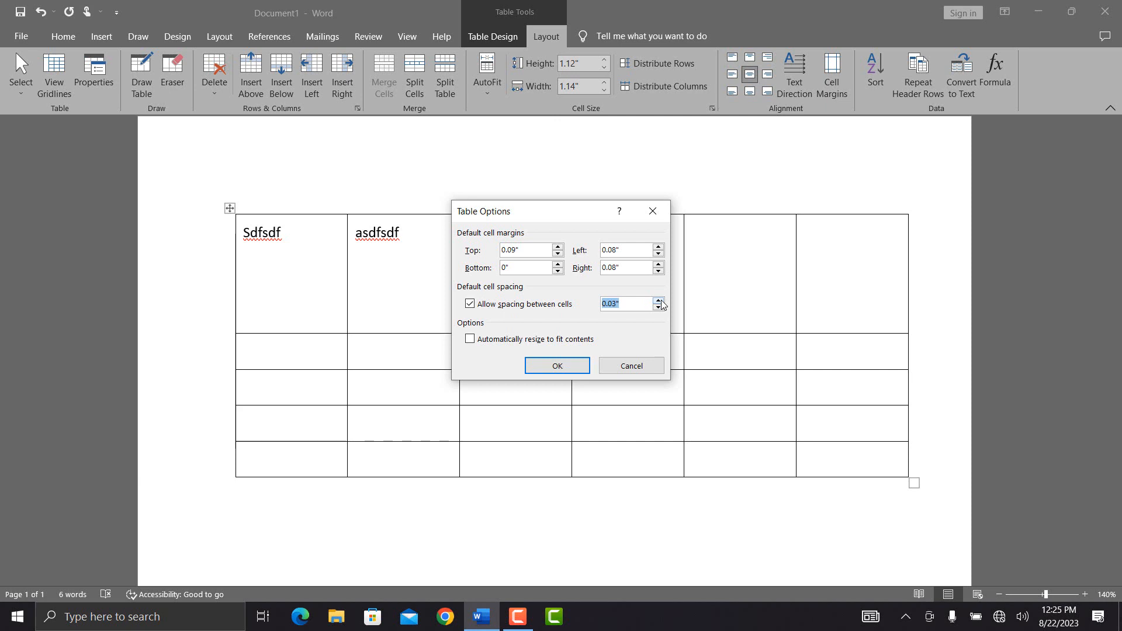
left_click(559, 367)
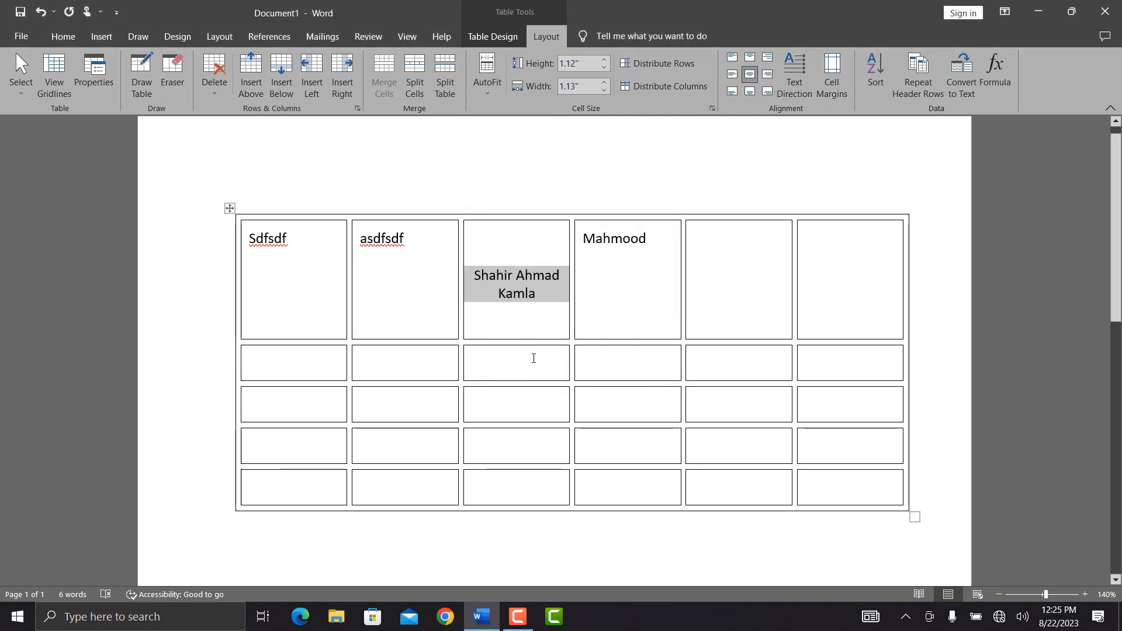
Step: Clear the cell spacing, enable automatic resize to fit contents, and lengthen the second header text
left_click(832, 80)
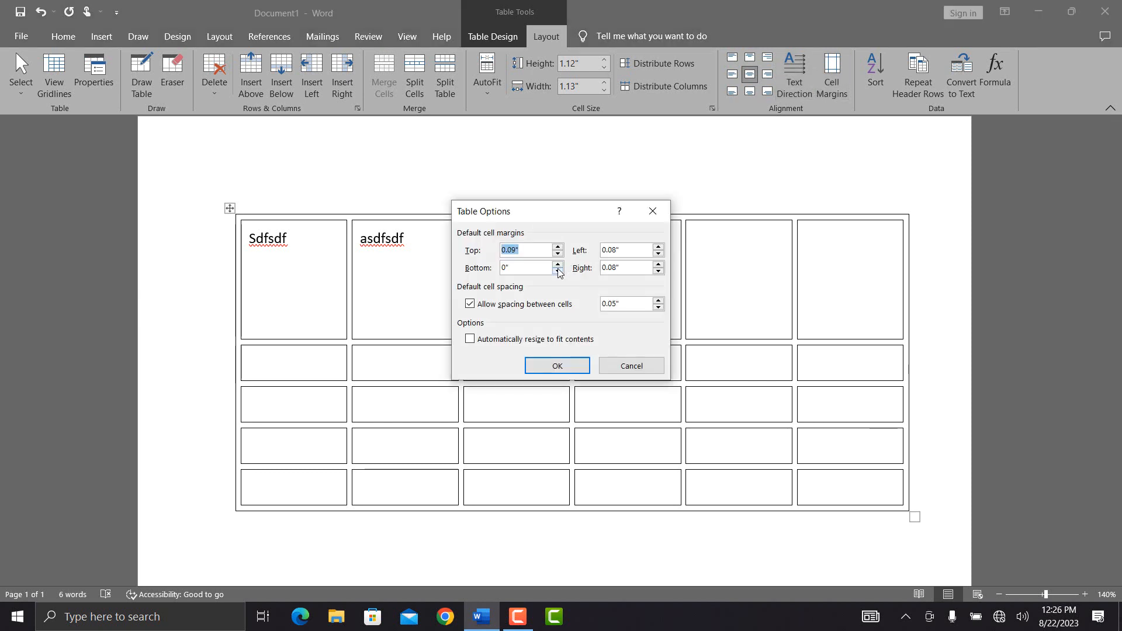
left_click(471, 304)
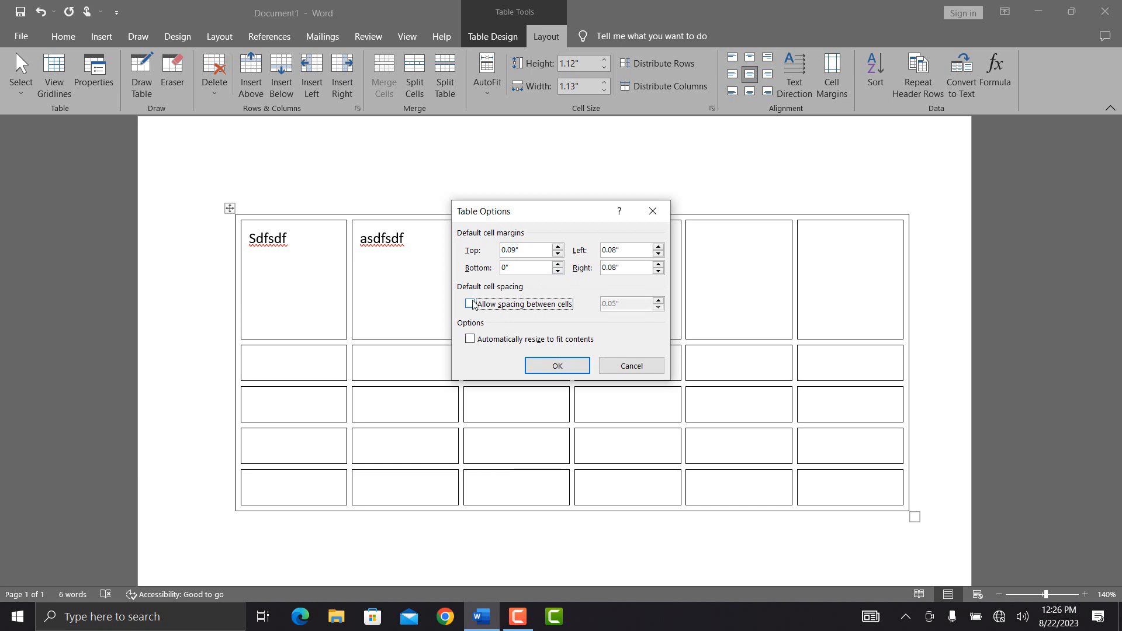
left_click(469, 341)
left_click(550, 367)
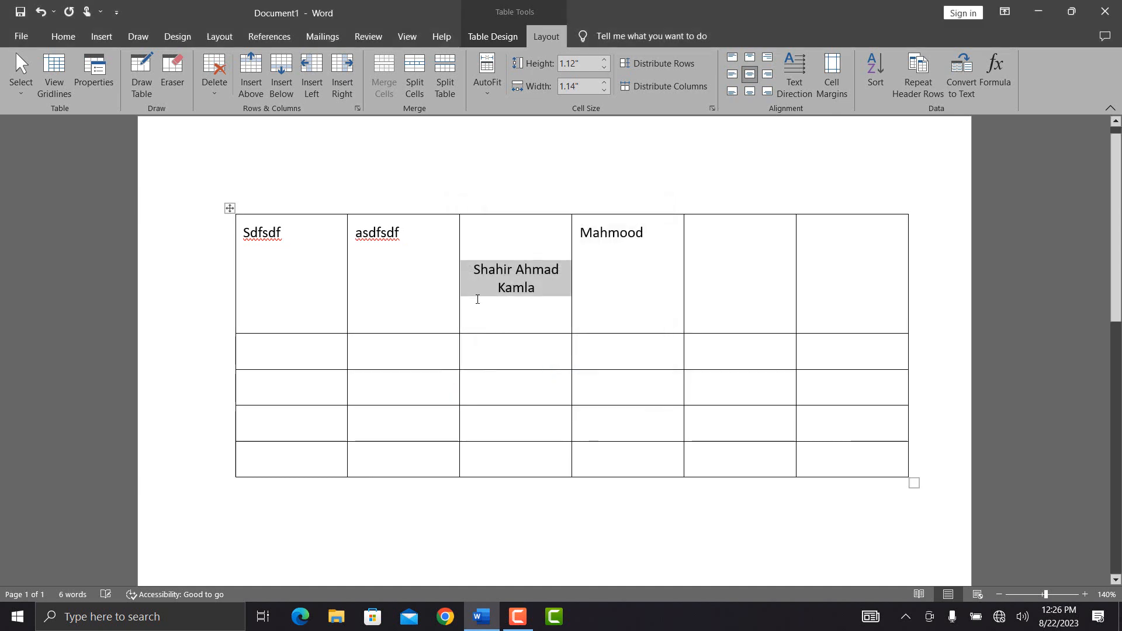
left_click(446, 286)
type("dsfsldafj;lasdjf;lakdsjf;lasdkjf;laskdjf")
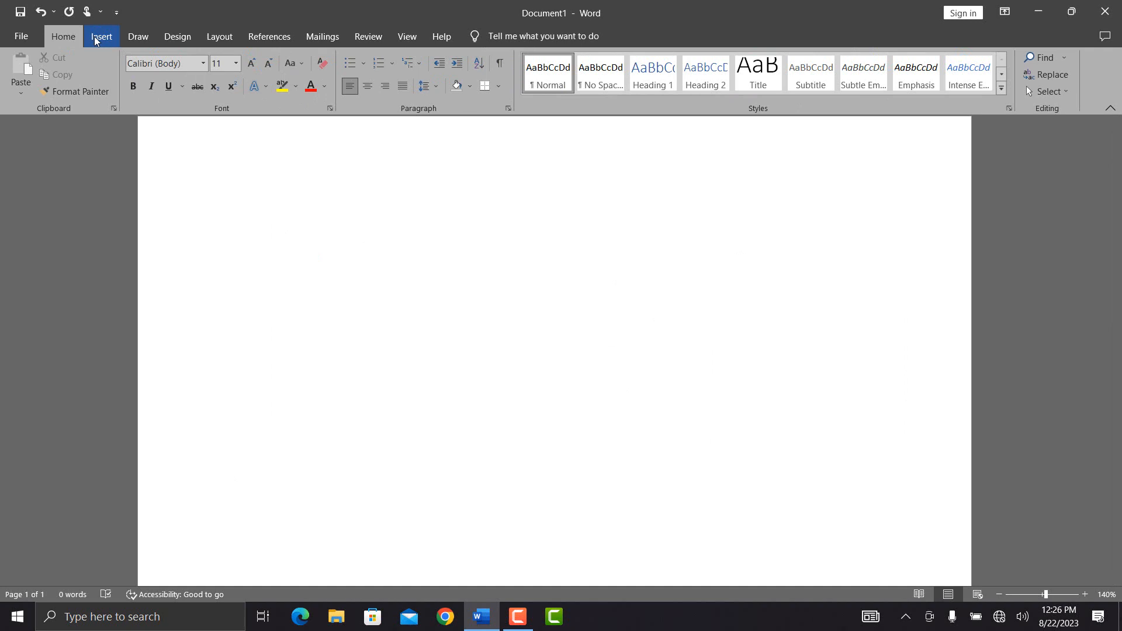
Step: Insert a 6×6 table on the blank page
left_click(101, 36)
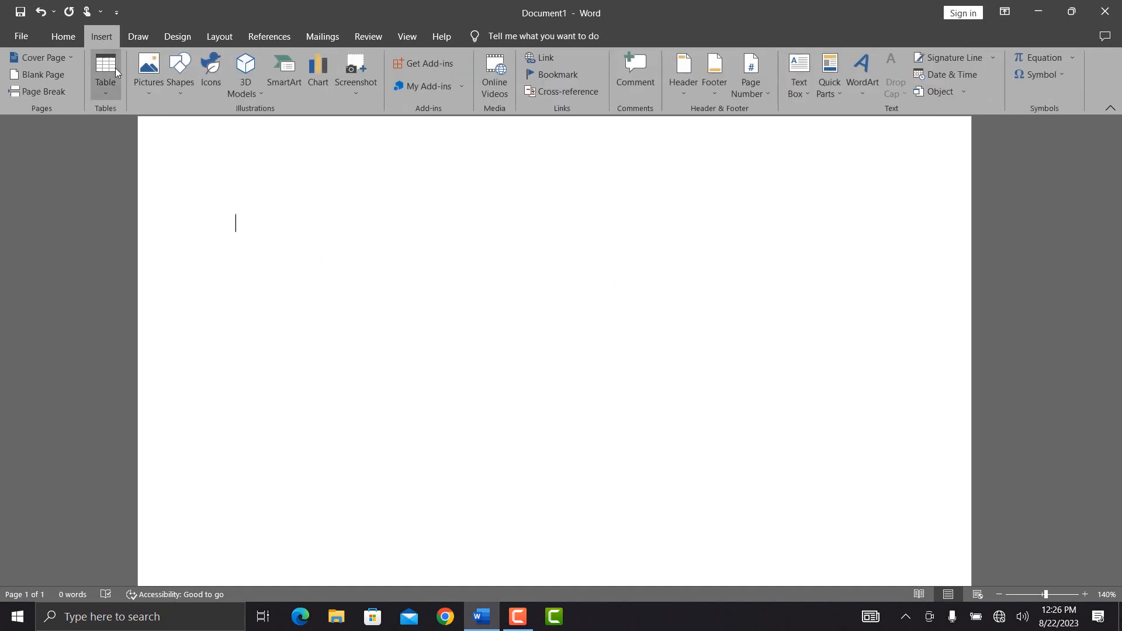
left_click(113, 85)
left_click(172, 194)
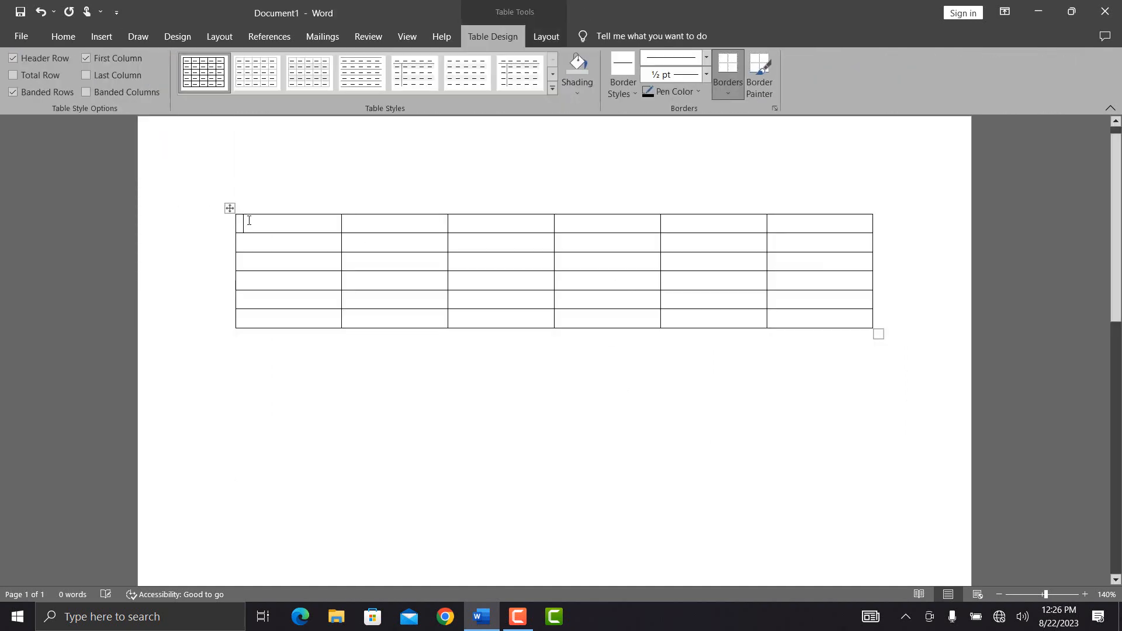
Step: Enter 5, 4, 2, 6, 1, 3 down the first column and bring up the Sort dialog
type("5 ")
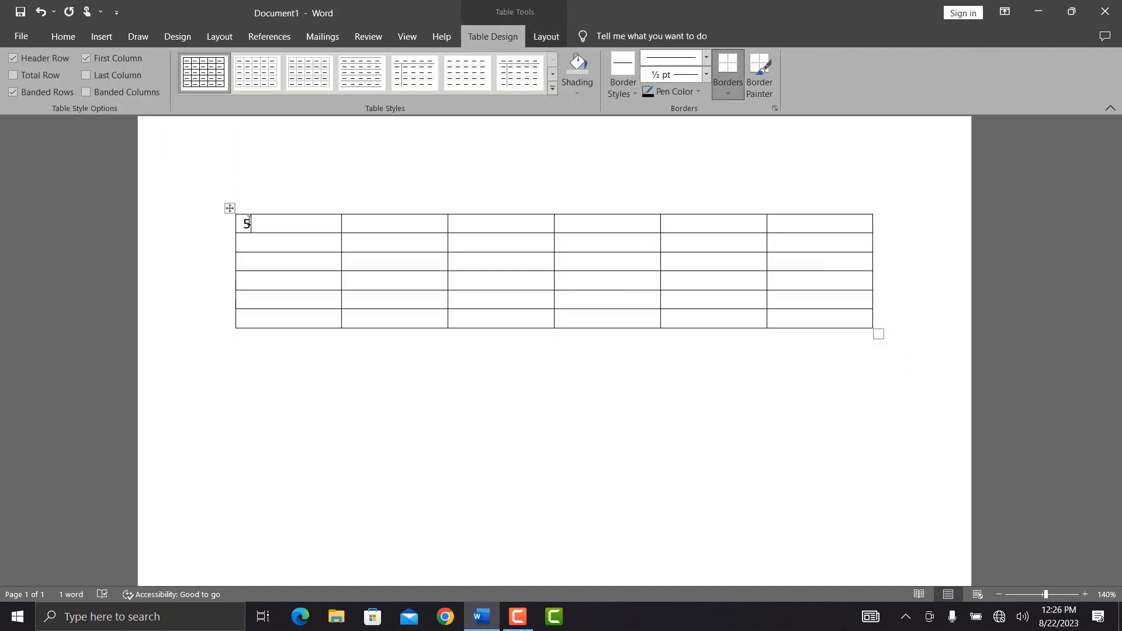
type("4")
key("Down")
type("2")
key("Down")
type("6")
key("Down")
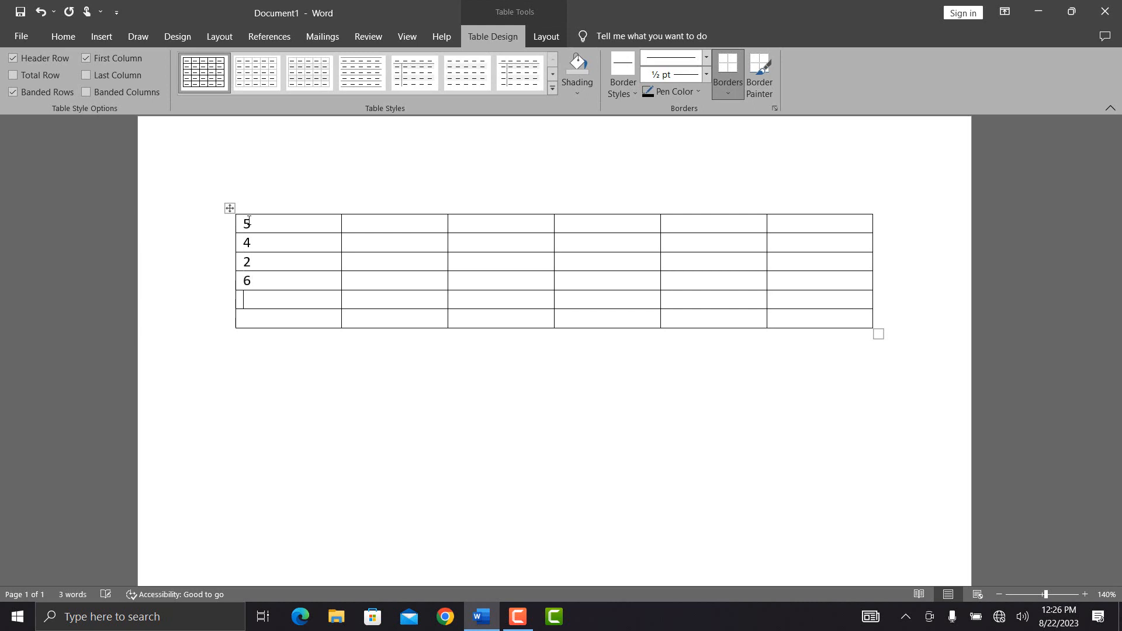
type("3")
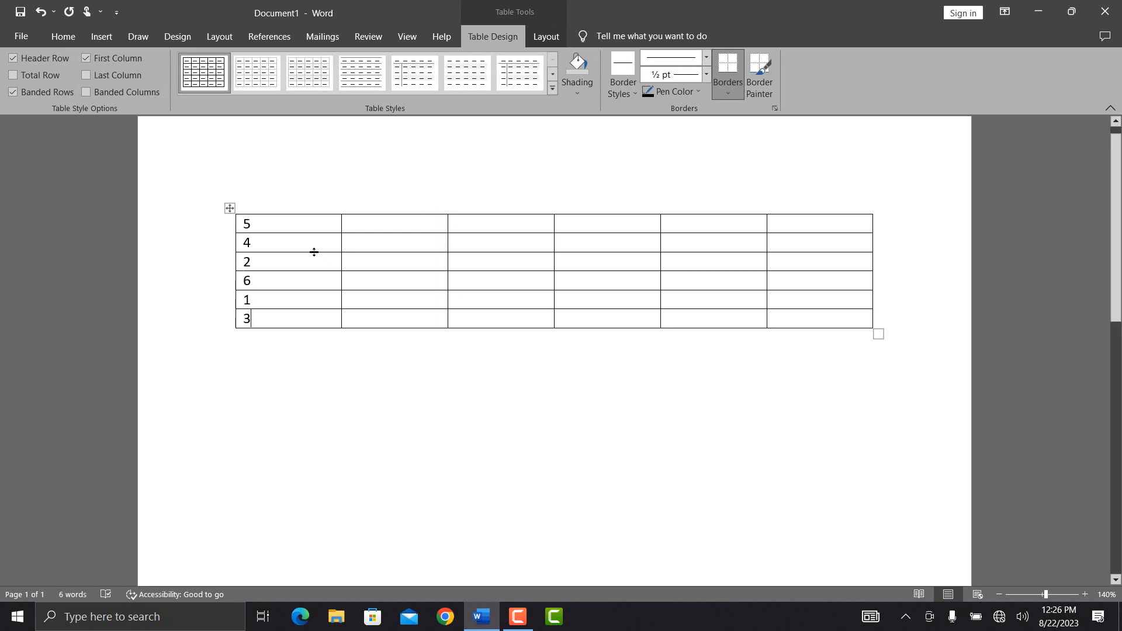
left_click(546, 36)
left_click(865, 86)
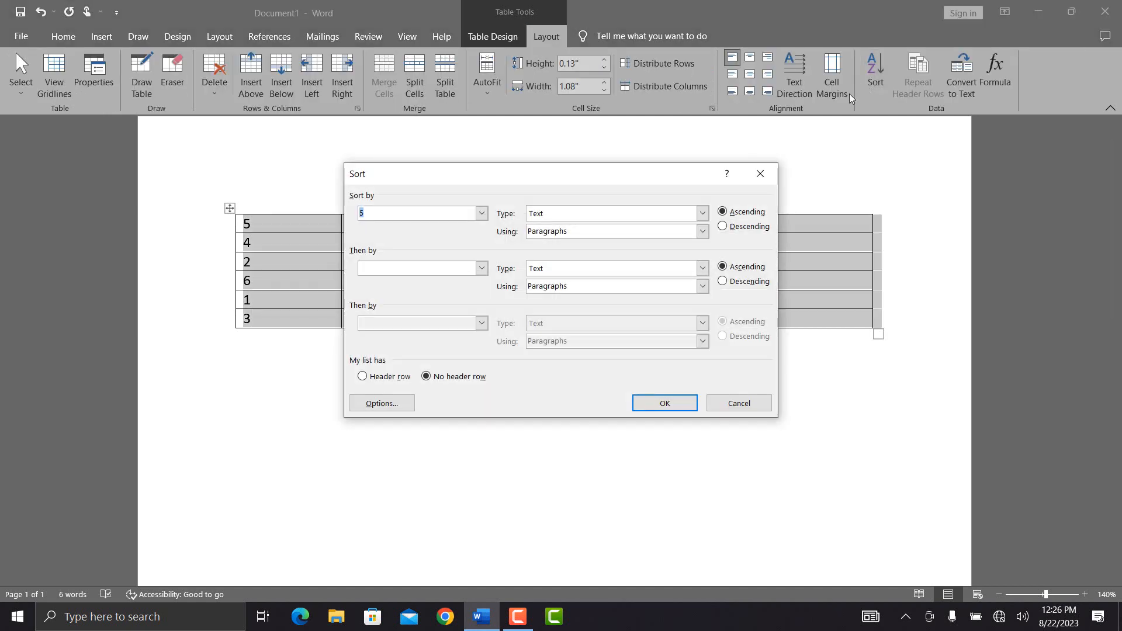
Step: Sort the table by Column 1 as Number type in ascending order
left_click(482, 215)
left_click(479, 214)
left_click(703, 214)
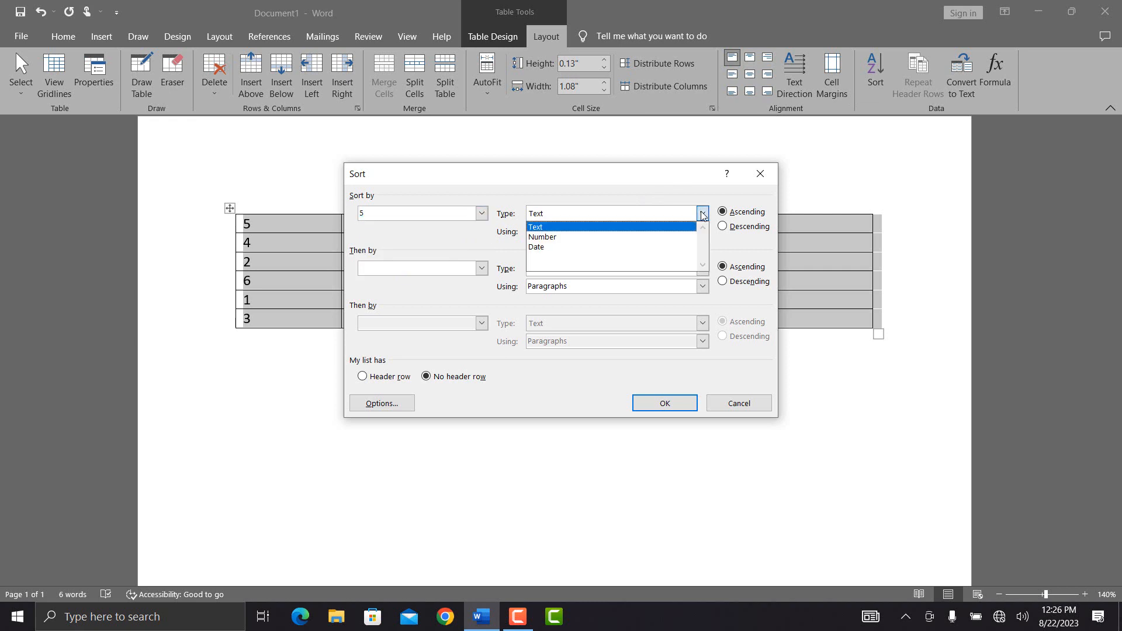
left_click(681, 238)
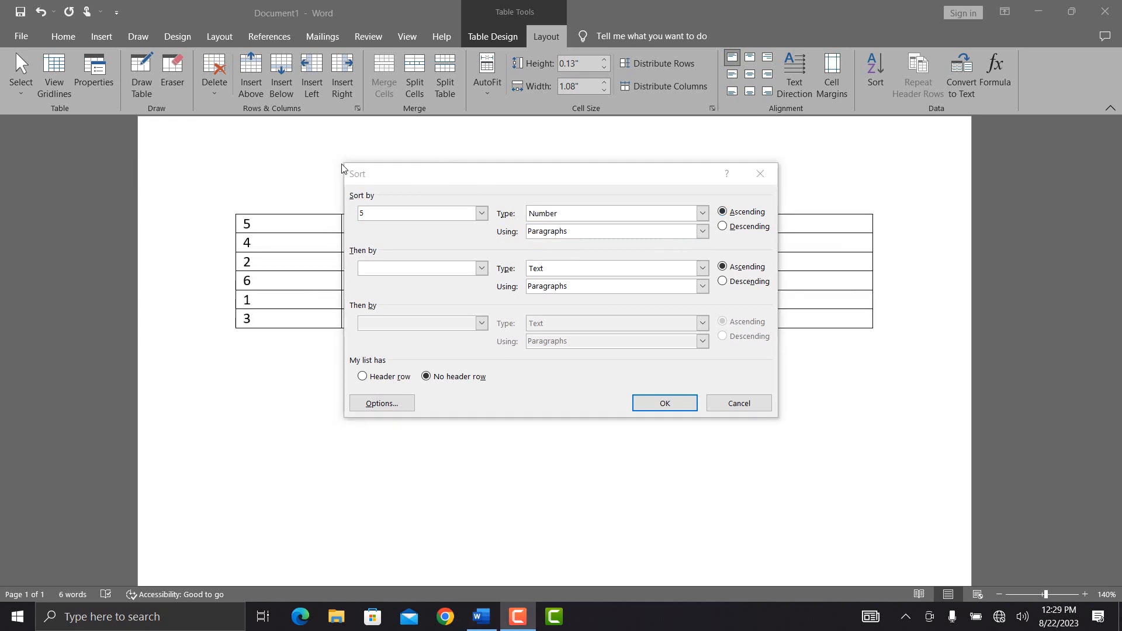
left_click(724, 228)
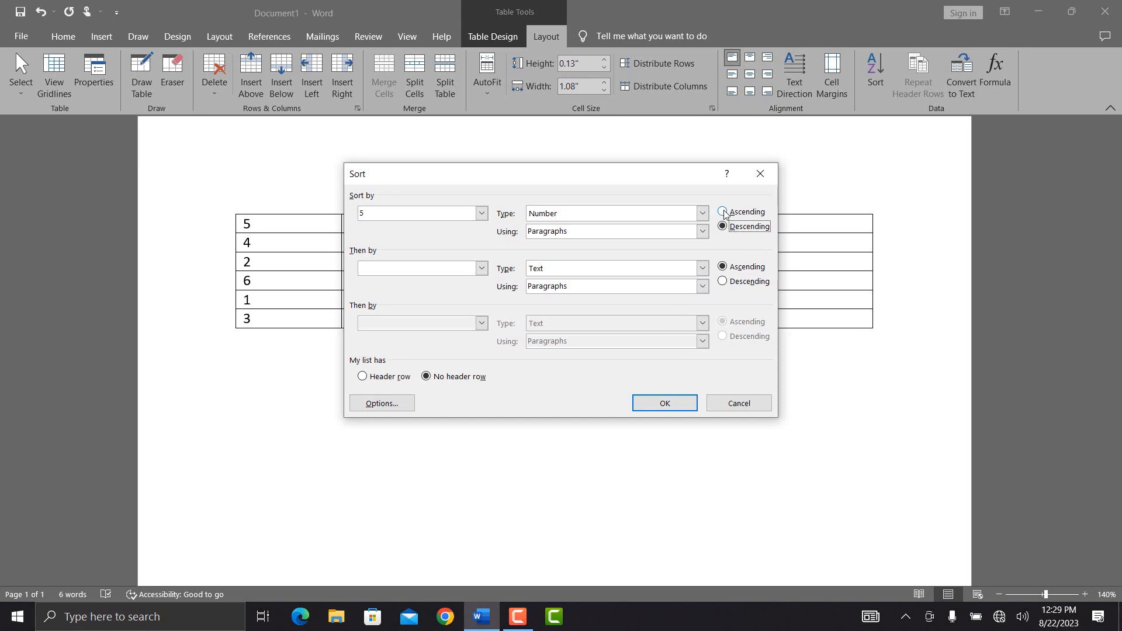
left_click(724, 212)
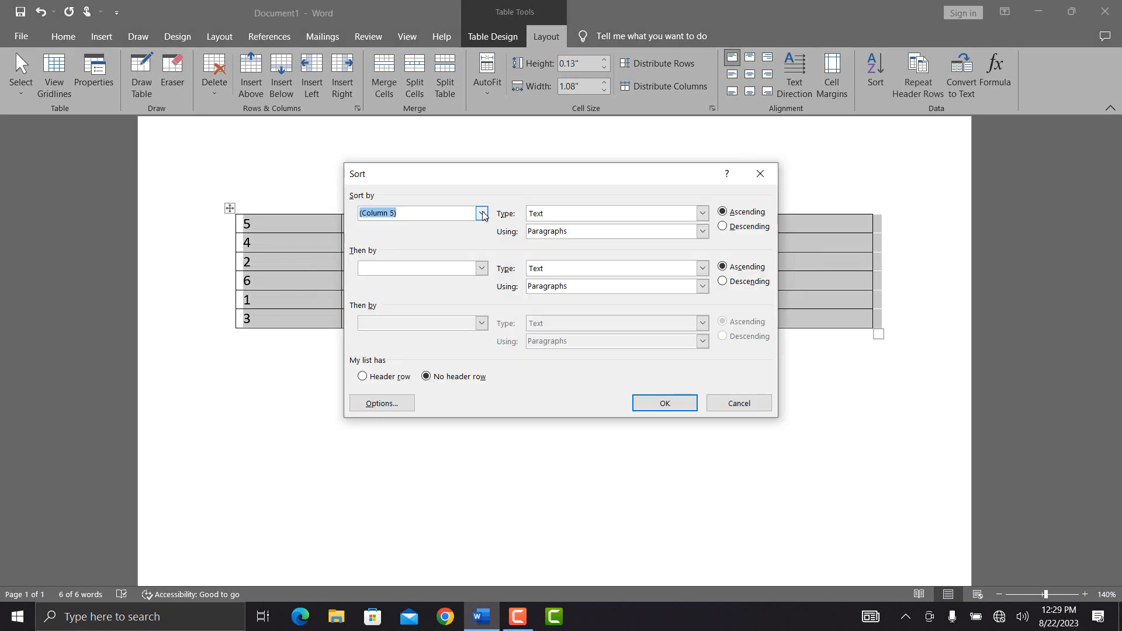
left_click(482, 214)
left_click(471, 230)
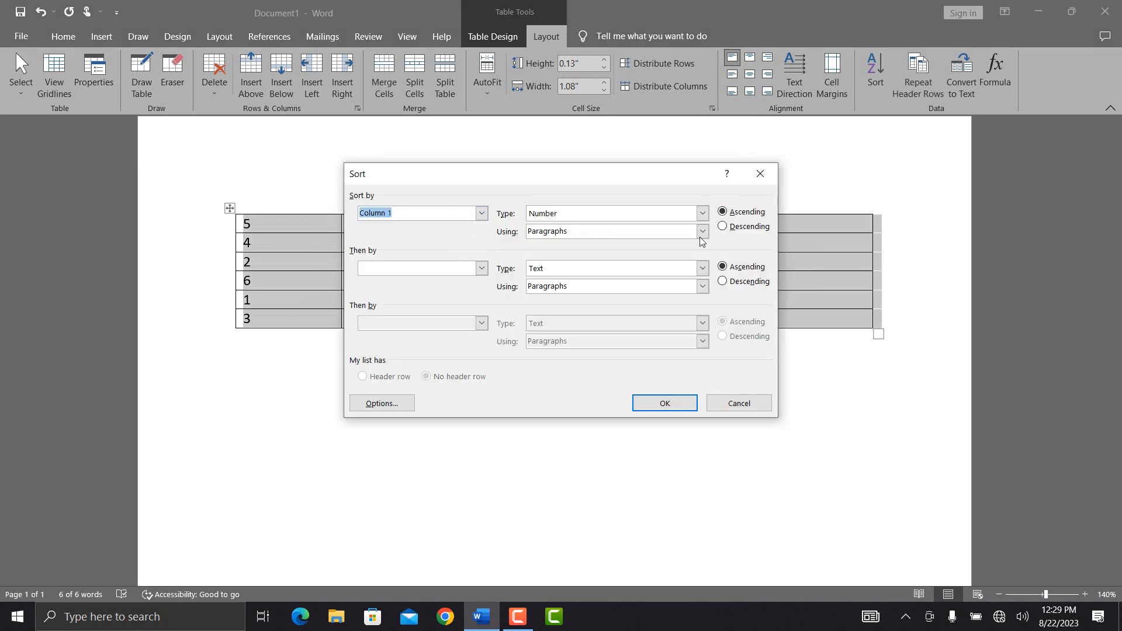
left_click(670, 403)
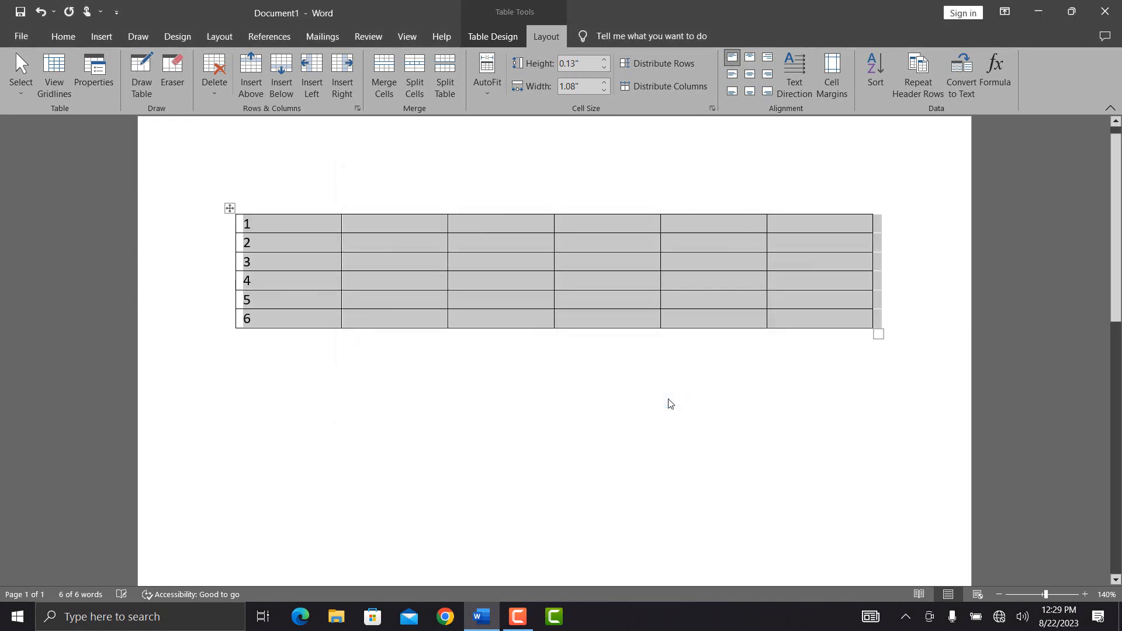
Step: Type headings Name, F/Name and Job titile in row 1 and make it a repeating header row
left_click(392, 273)
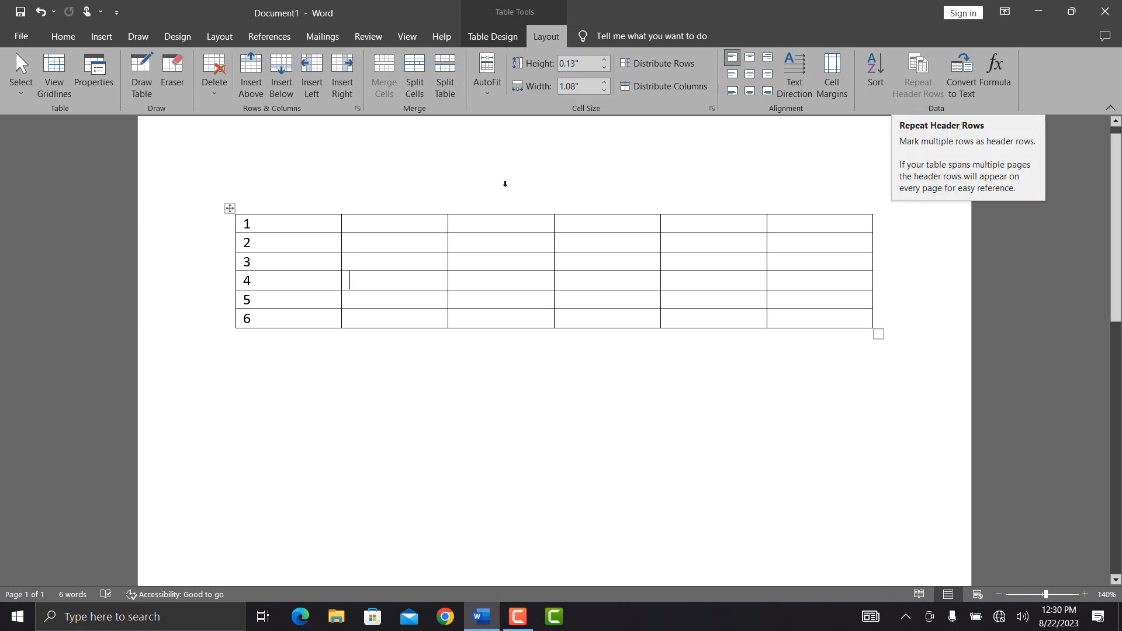
left_click(379, 227)
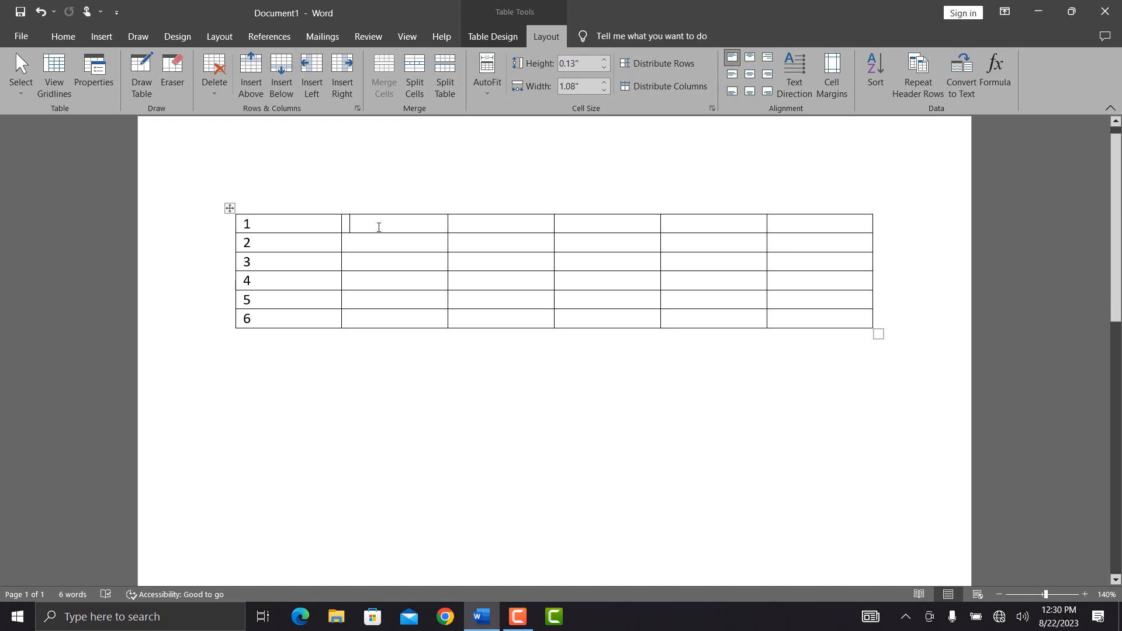
type("Anme")
key("BackSpace")
key("BackSpace")
key("BackSpace")
key("BackSpace")
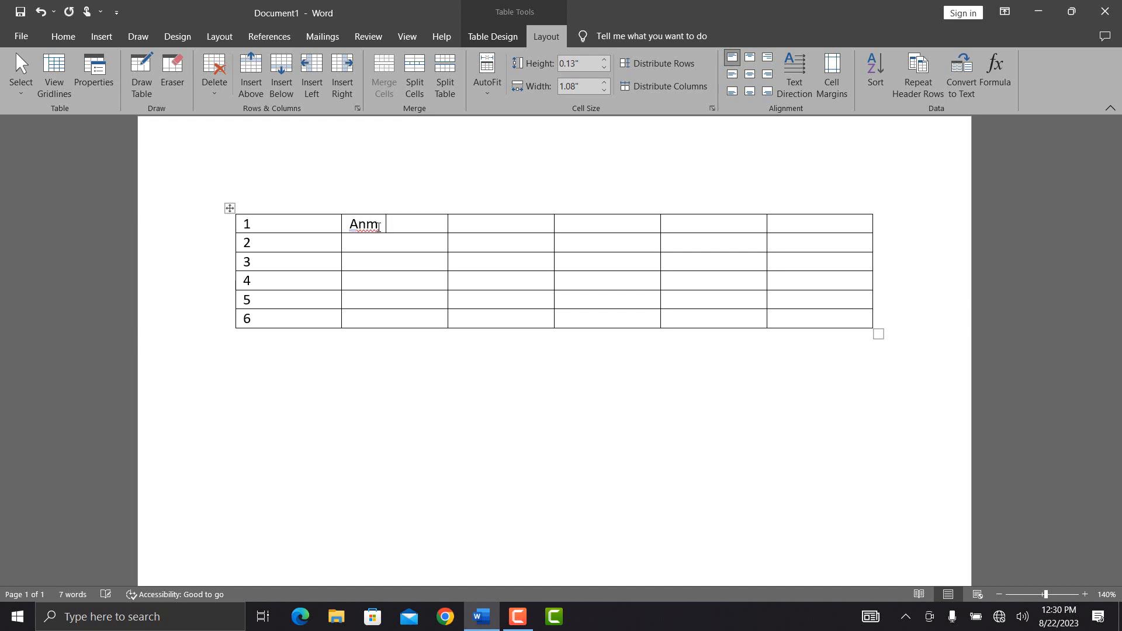
type("Name")
key("Tab")
type("F/Name ")
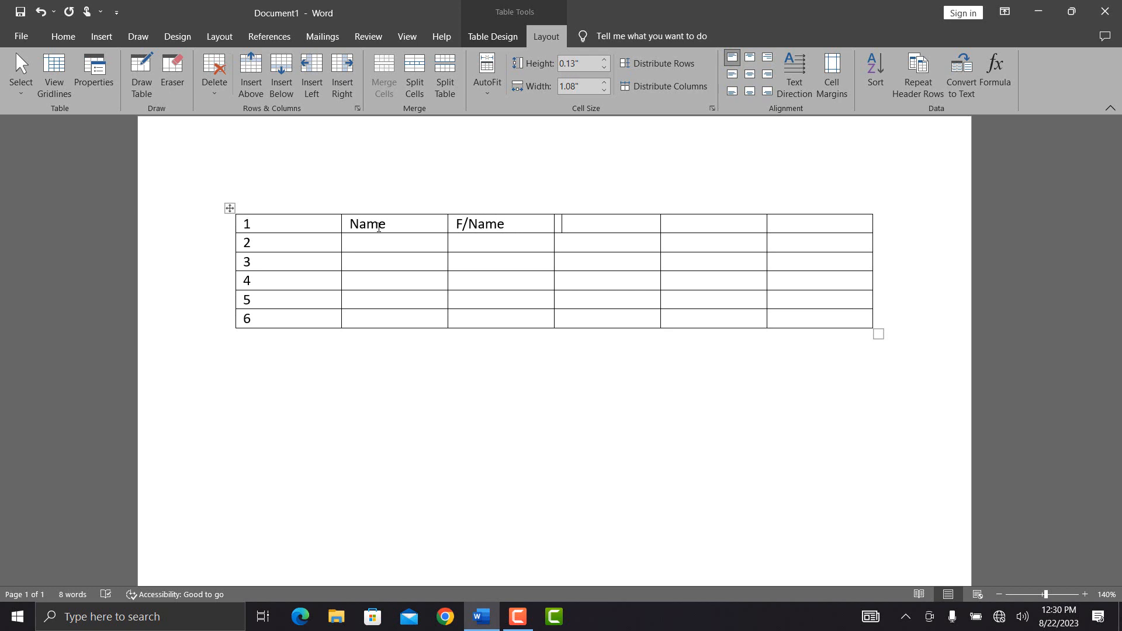
type("Job titile")
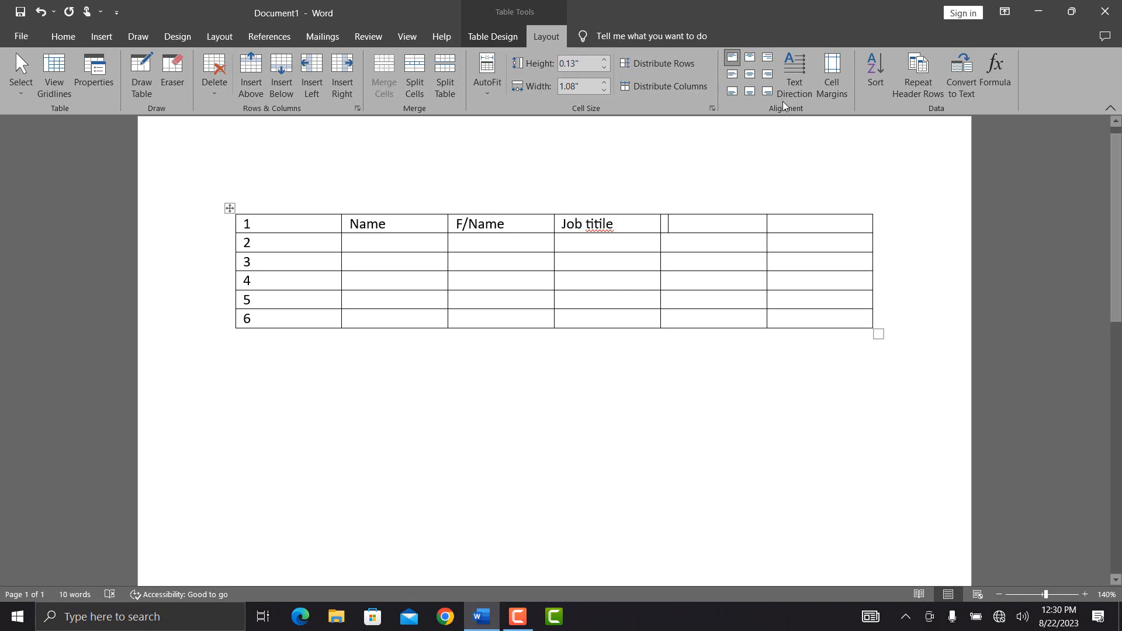
left_click(918, 69)
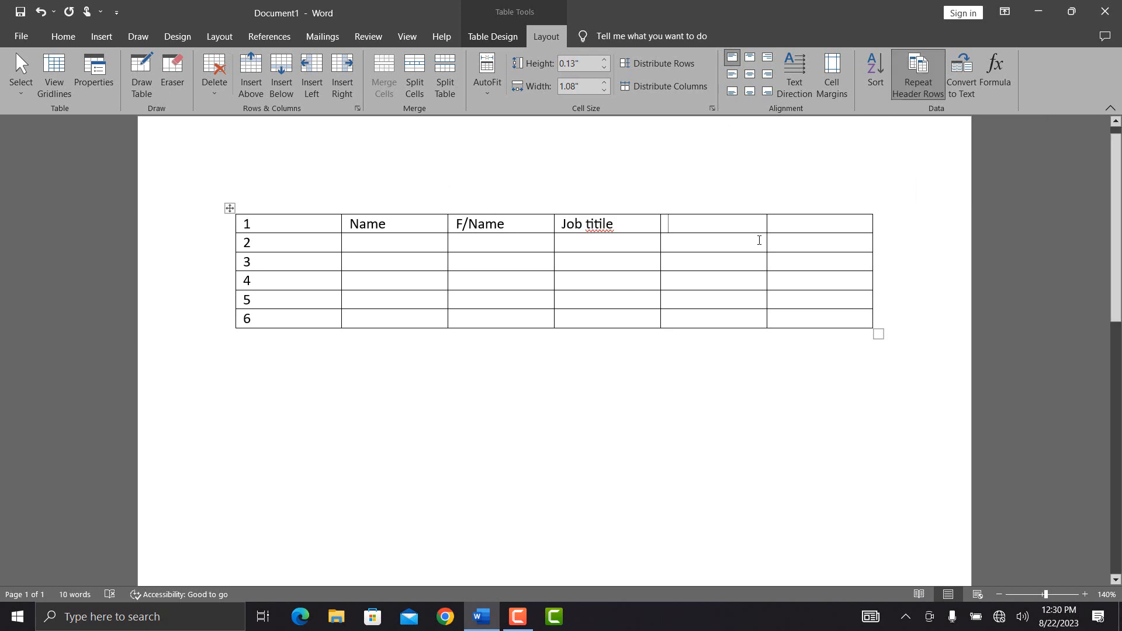
left_click(798, 321)
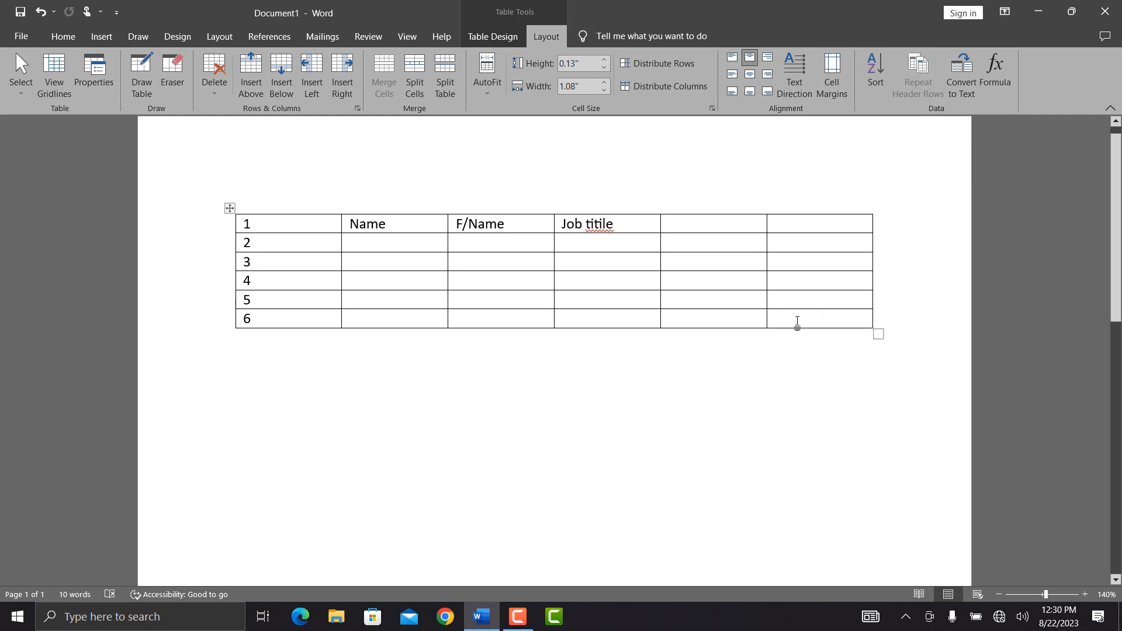
Step: Add empty rows from the last cell until the table spills onto page 2, then return to the header row
key("Tab")
key("Tab")
key("Tab")
key("Tab")
key("Tab")
key("Tab")
key("Tab")
key("Tab")
key("Tab")
key("Tab")
key("Tab")
key("Tab")
key("Tab")
key("Tab")
key("Tab")
key("Tab")
key("Tab")
key("Tab")
key("Tab")
key("Tab")
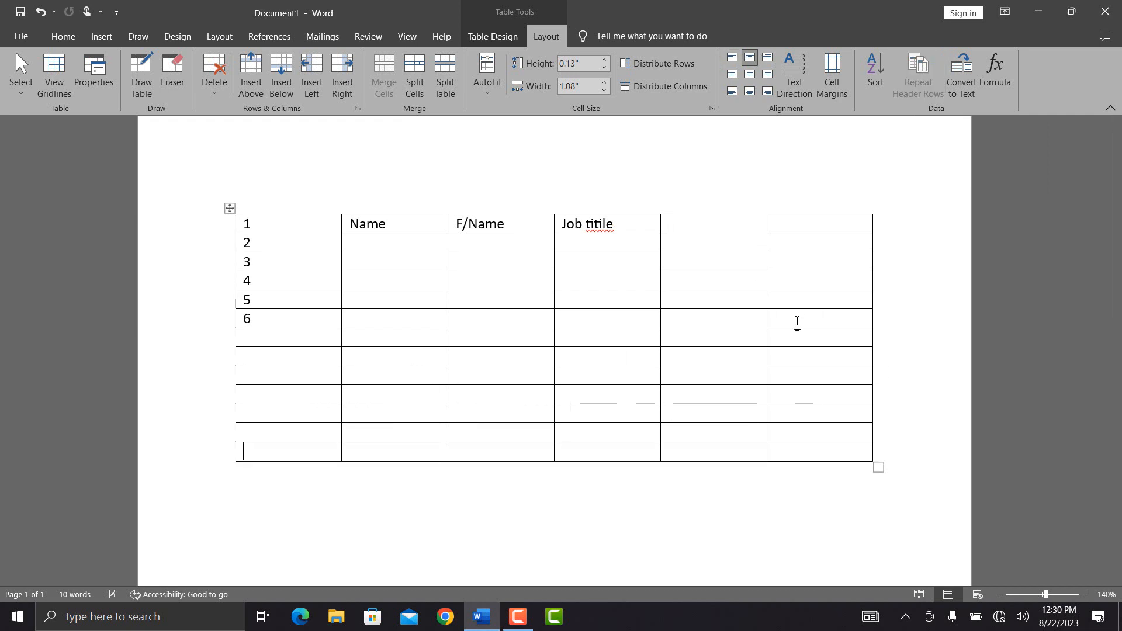
key("Tab")
key("Tab")
key("Tab")
key("Tab")
key("Tab")
key("Tab")
key("Tab")
key("Tab")
key("Tab")
key("Tab")
key("Tab")
key("Tab")
key("Tab")
key("Tab")
key("Tab")
key("Tab")
key("Tab")
key("Tab")
key("Tab")
key("Tab")
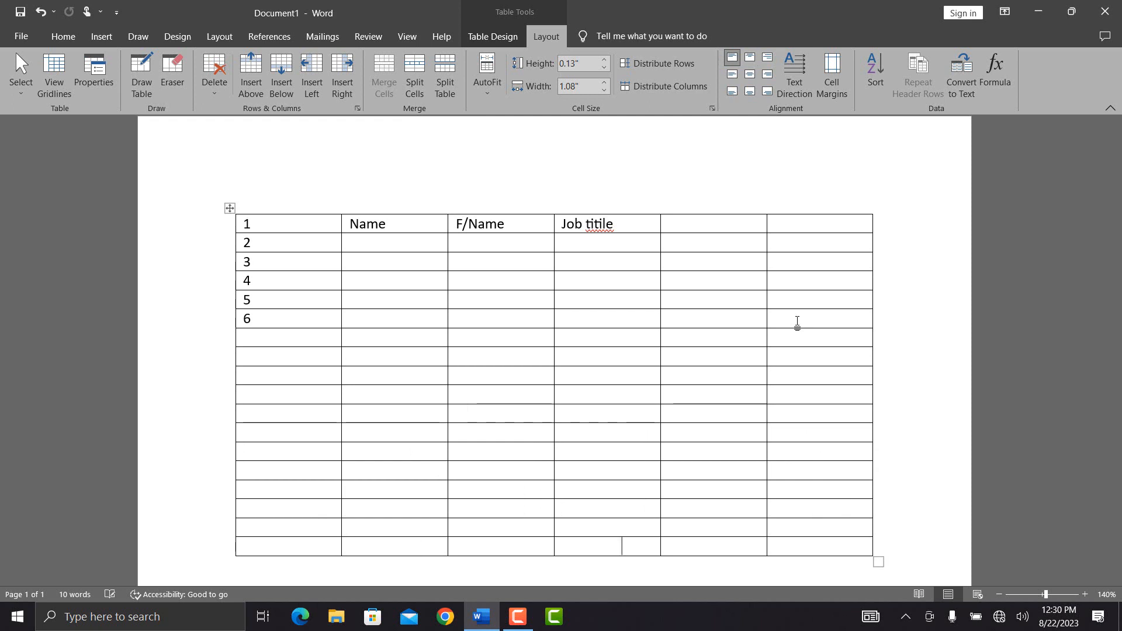
key("Tab")
key("Tab")
key("Tab")
key("Tab")
key("Tab")
key("Tab")
key("Tab")
key("Tab")
key("Tab")
key("Tab")
key("Tab")
key("Tab")
key("Tab")
key("Tab")
key("Tab")
key("Tab")
key("Tab")
key("Tab")
key("Tab")
key("Tab")
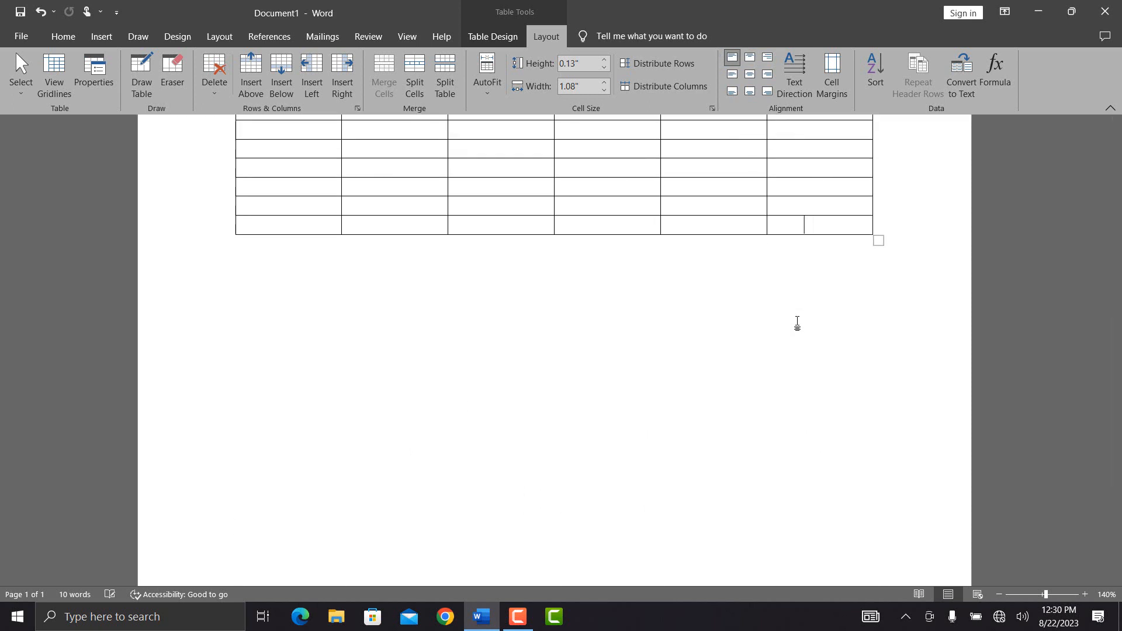
key("Tab")
key("Tab")
key("Tab")
key("Tab")
key("Tab")
key("Tab")
key("Tab")
key("Tab")
key("Tab")
key("Tab")
key("Tab")
key("Tab")
key("Tab")
key("Tab")
key("Tab")
key("Tab")
key("Tab")
key("Tab")
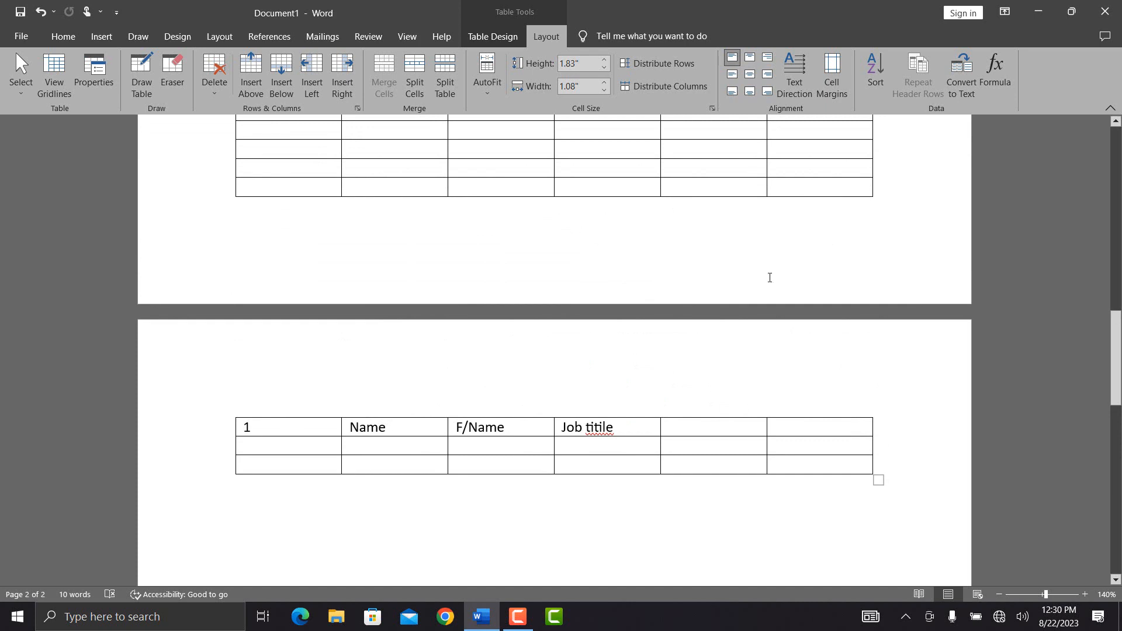
left_click(615, 427)
left_click(918, 76)
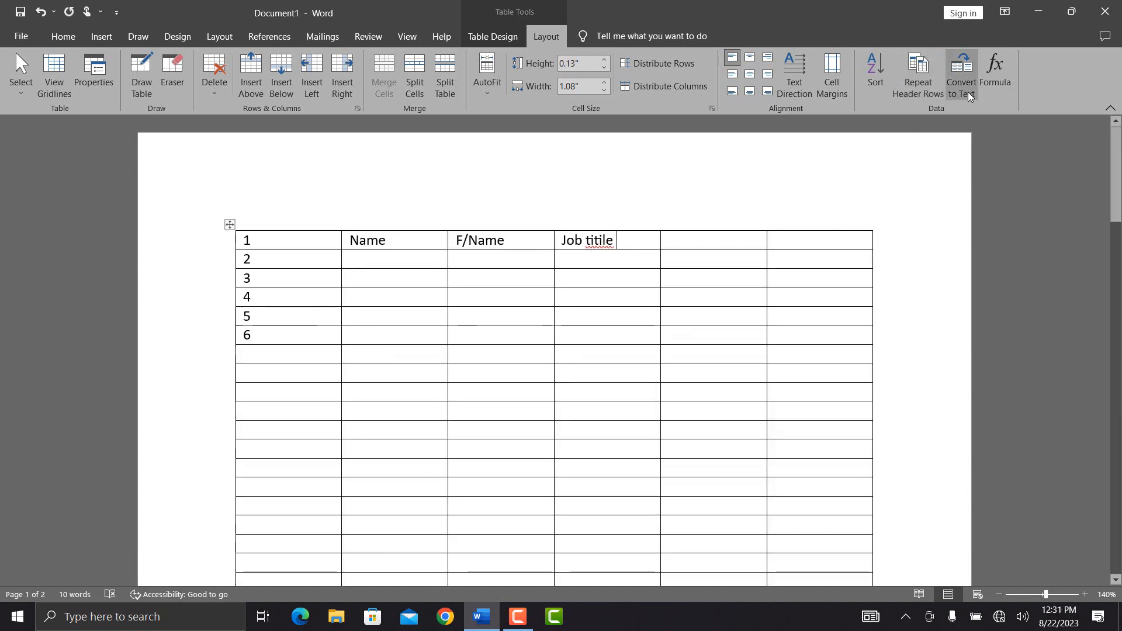
Step: Fill row 6 with 'L;skjfasdf' and 'asdfsdf' under Job titile and 'sdfsdf' in the next cell
left_click(581, 329)
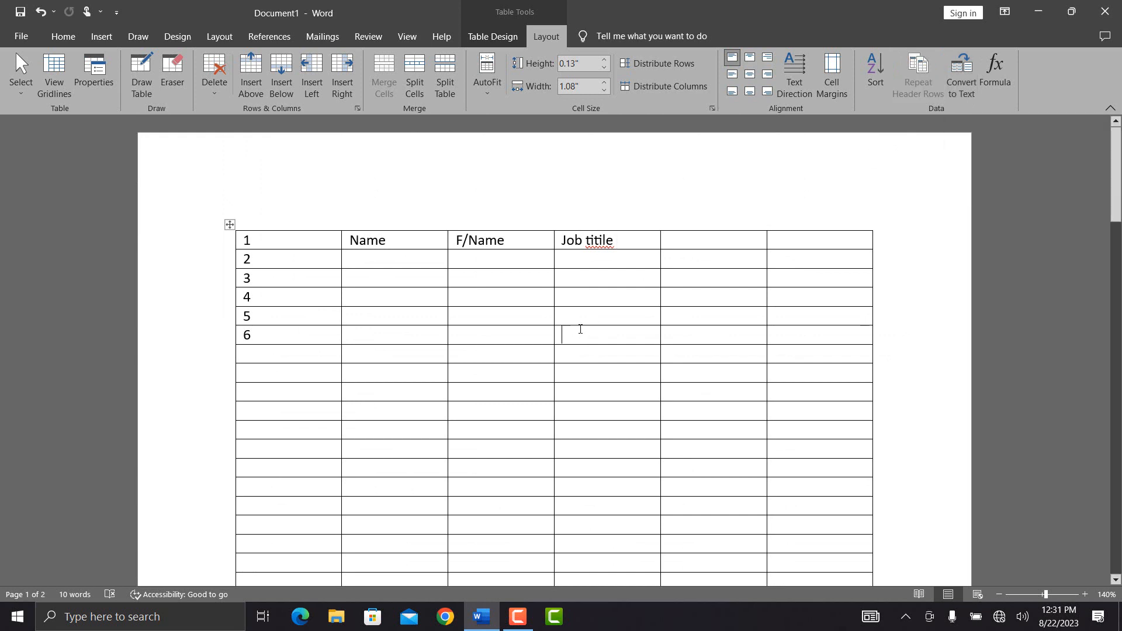
type("L;skjfasdf")
key("Return")
type("asdfsdf")
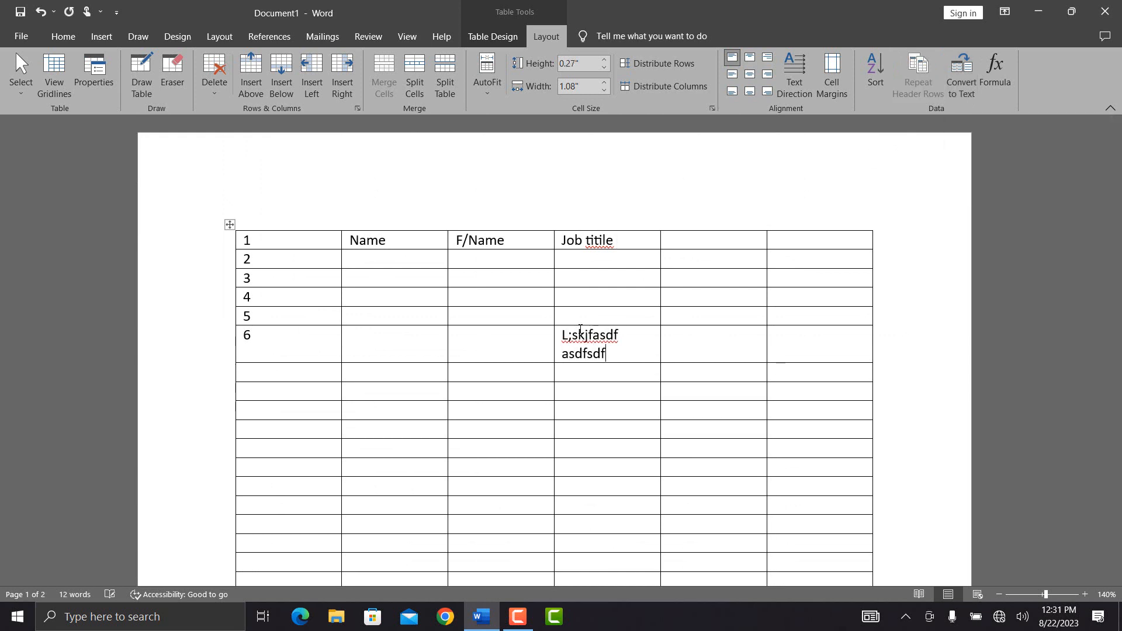
key("Tab")
type("sdfsdf")
Step: Convert rows 1–6 to tab-separated text, then undo to restore the table
left_click(961, 82)
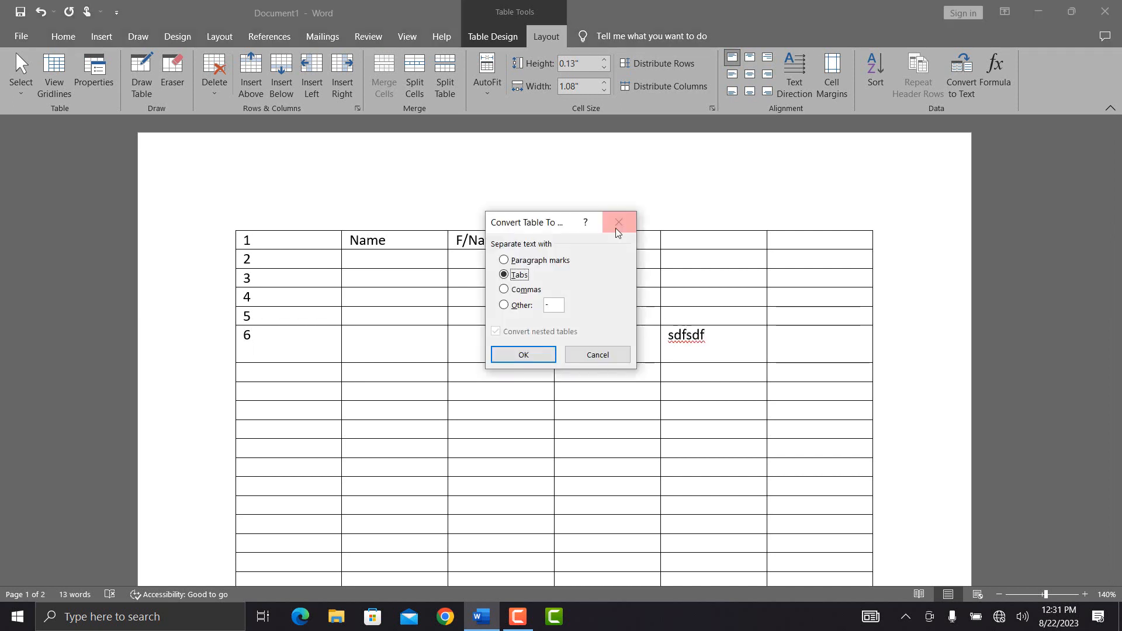
left_click(618, 230)
mouse_move(698, 341)
left_mouse_down()
mouse_move(509, 296)
mouse_move(416, 241)
left_mouse_up()
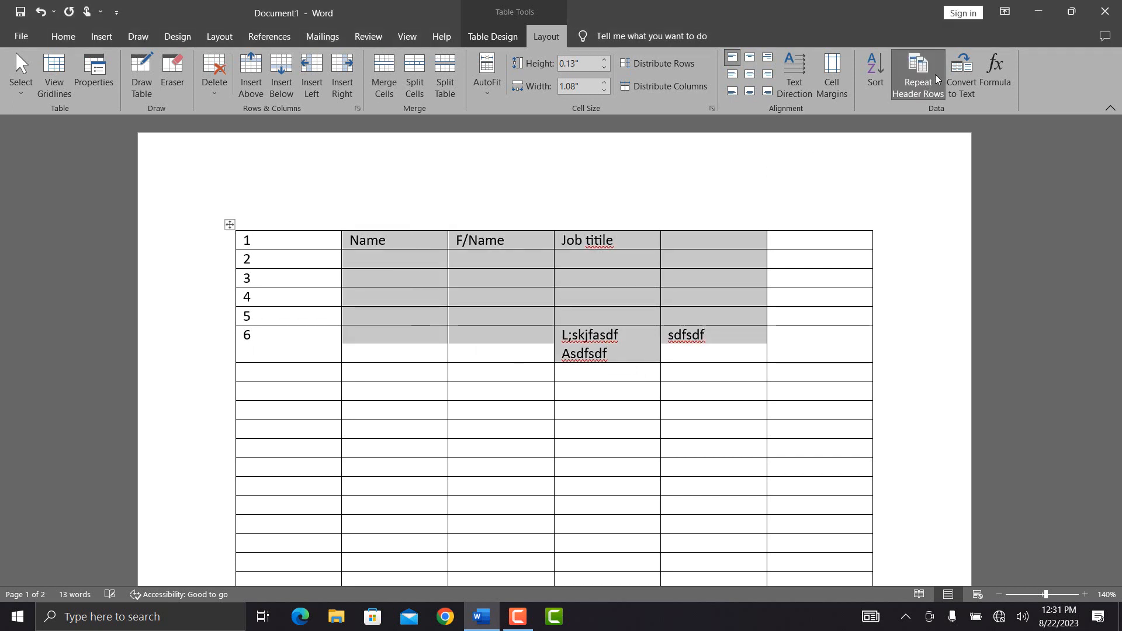
left_click(961, 79)
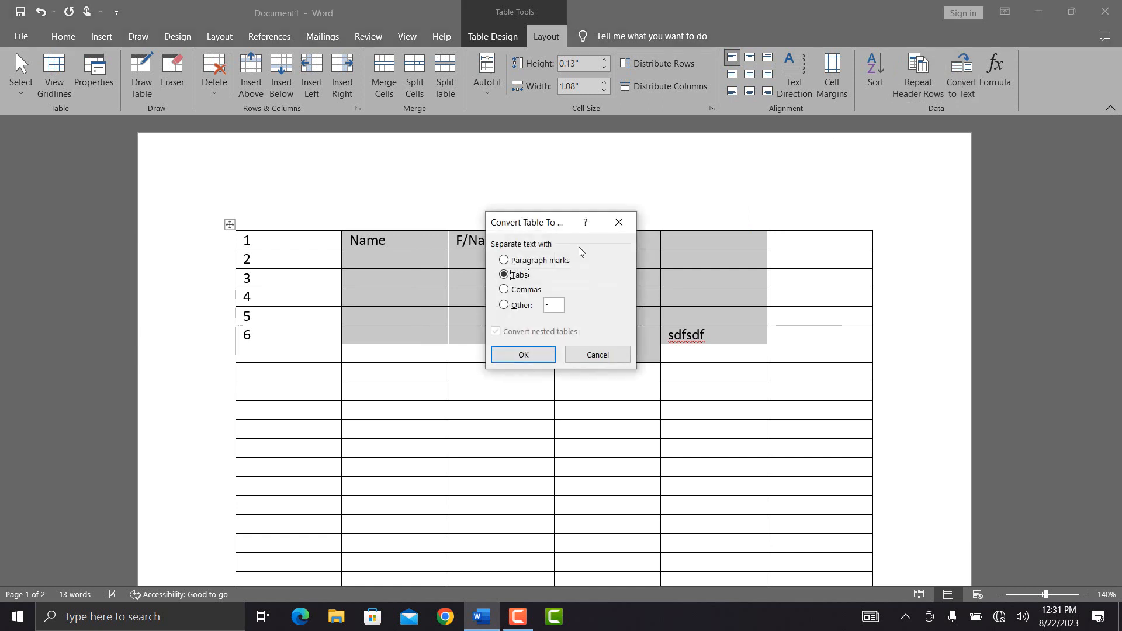
left_click(525, 354)
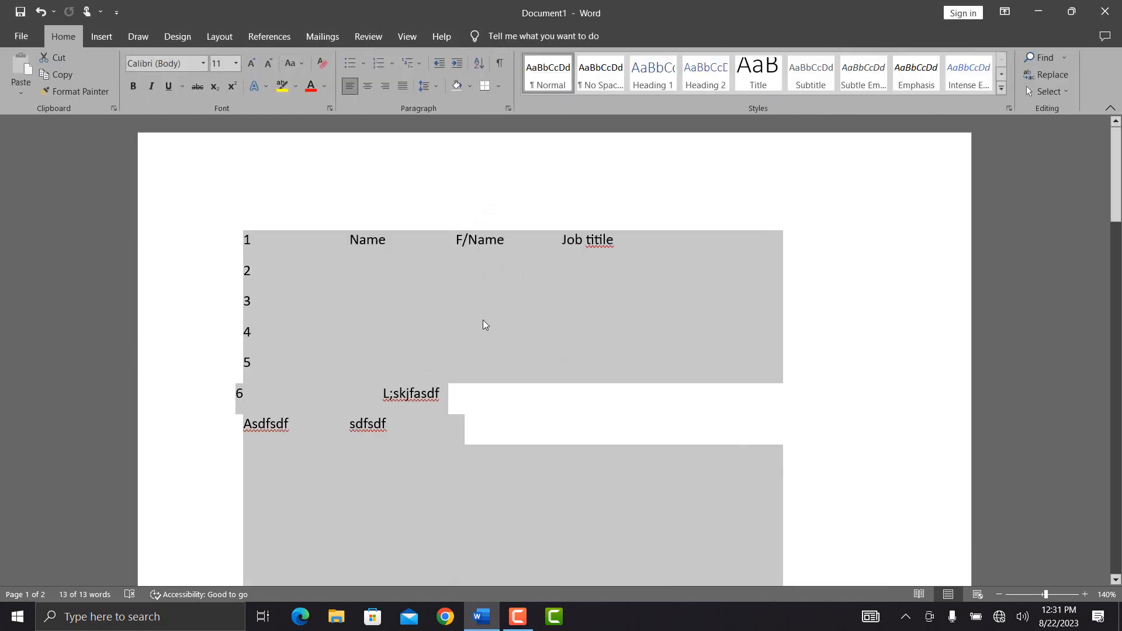
key("ctrl+z")
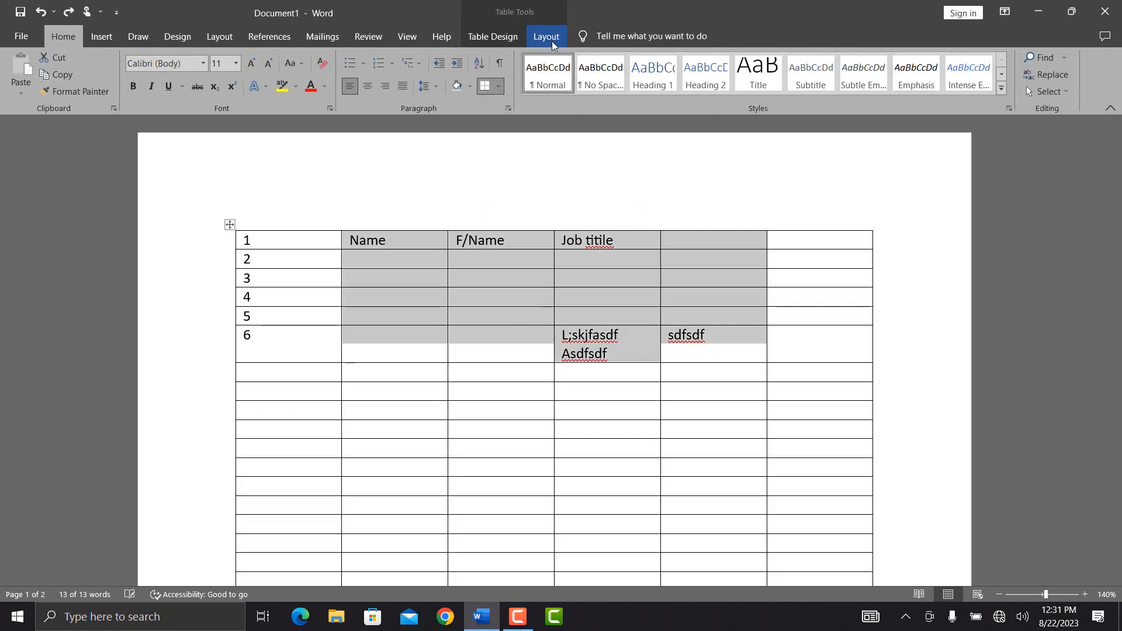
left_click(552, 41)
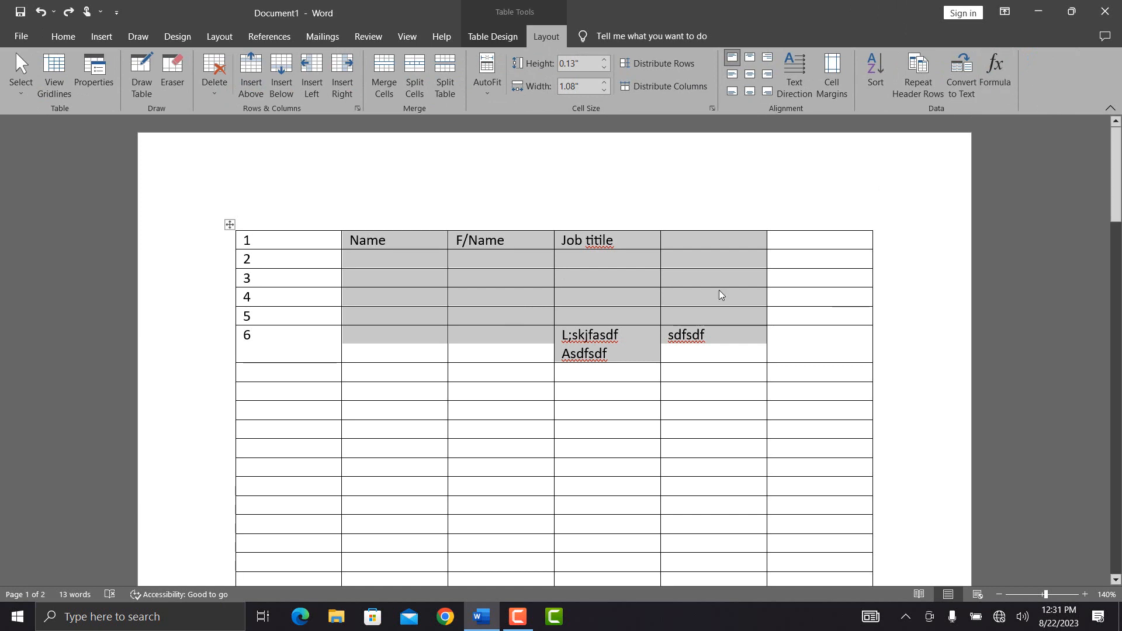
left_click(634, 392)
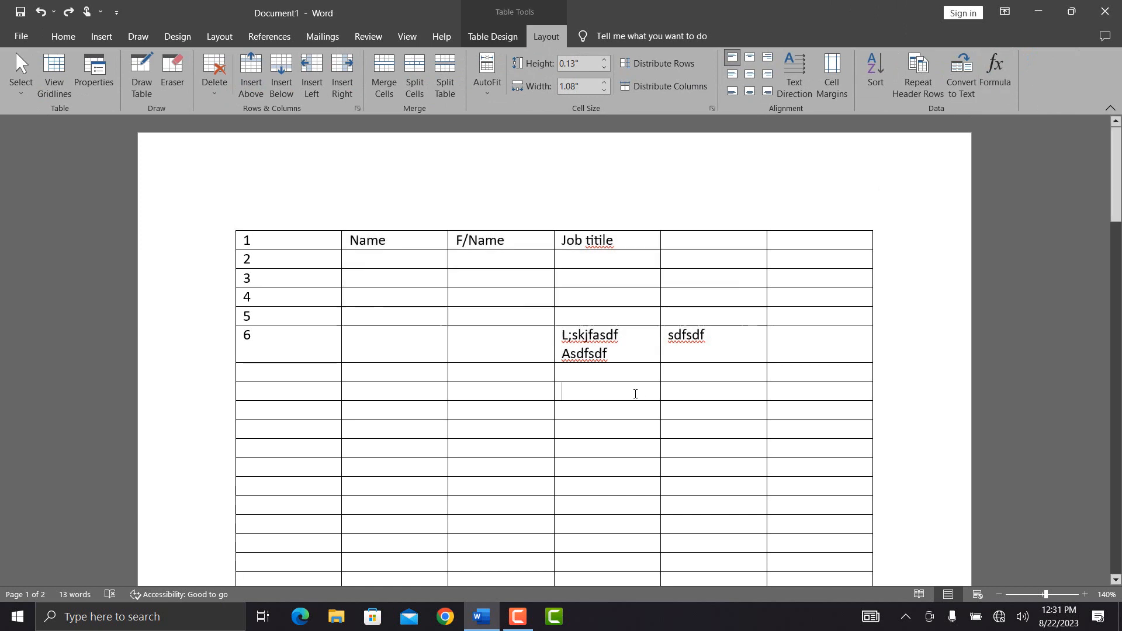
Step: Insert the formula =100+20+10 into the cell so it shows 130
left_click(994, 79)
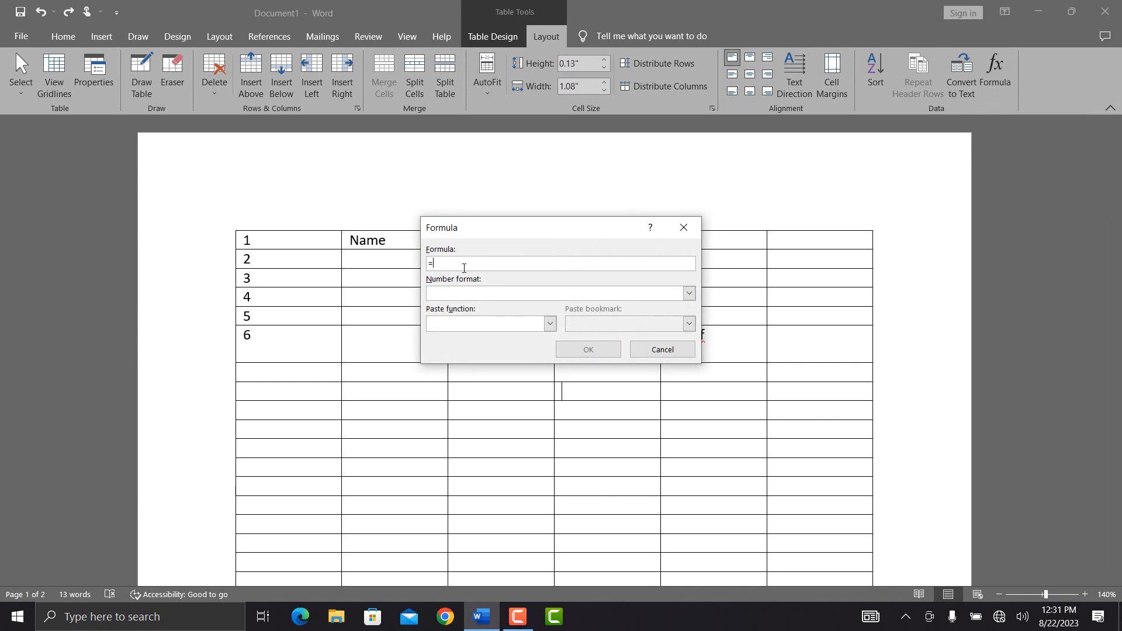
type("100+20+10")
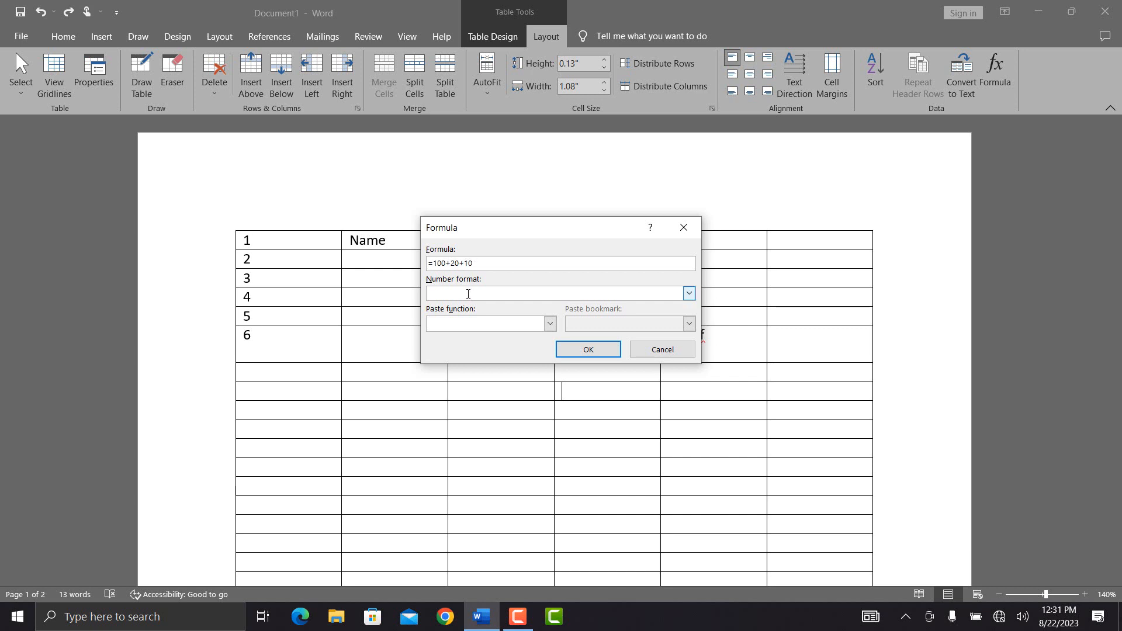
left_click(566, 354)
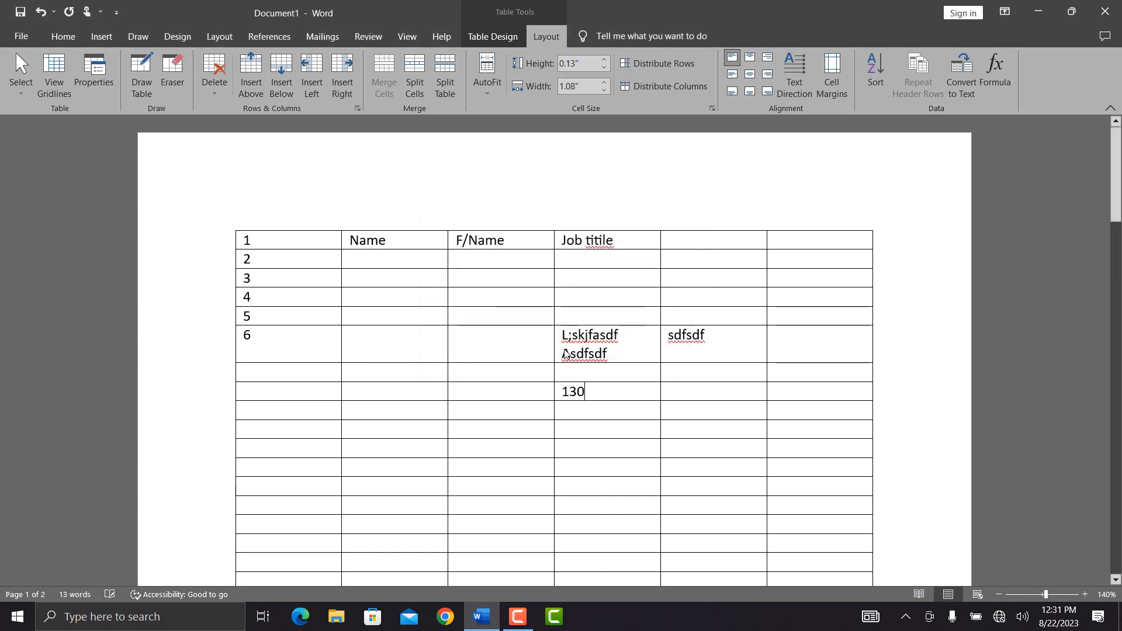
Step: Browse the Paste function list in the Formula dialog, then close it without applying changes
left_click(994, 76)
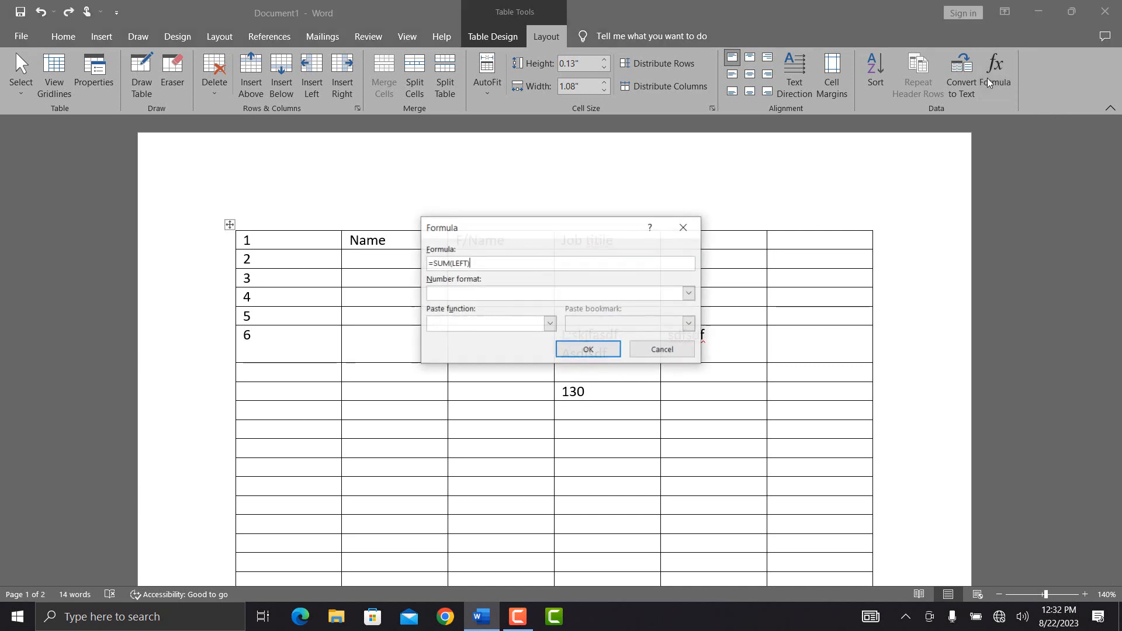
left_click(549, 323)
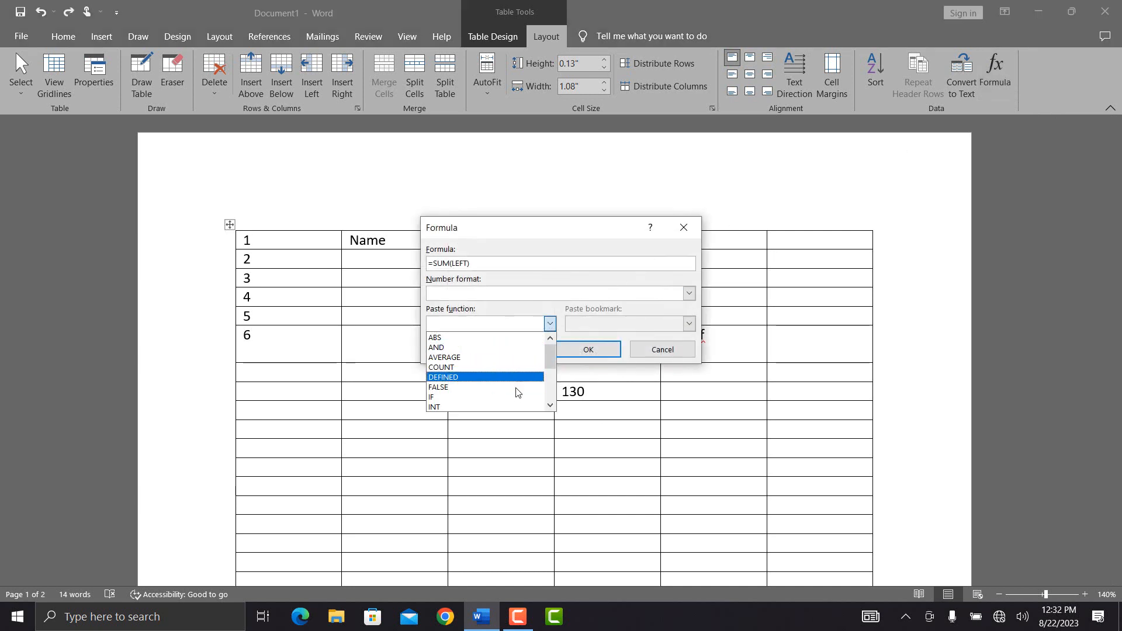
mouse_move(550, 363)
left_mouse_down()
mouse_move(551, 389)
mouse_move(554, 359)
left_mouse_up()
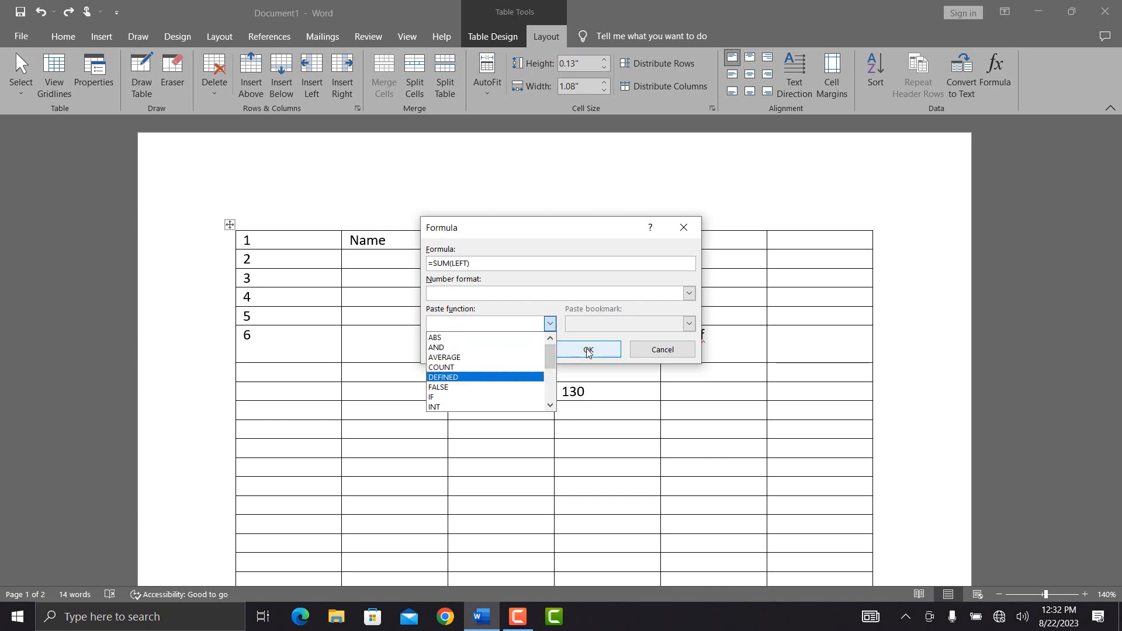
left_click(604, 409)
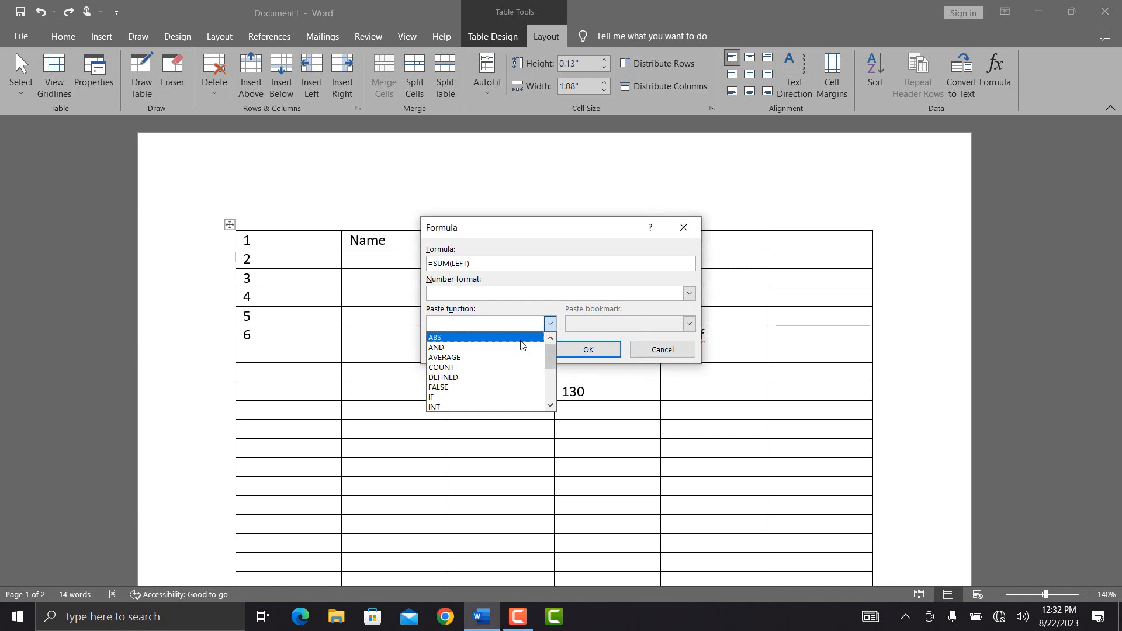
left_click(521, 338)
left_click(684, 229)
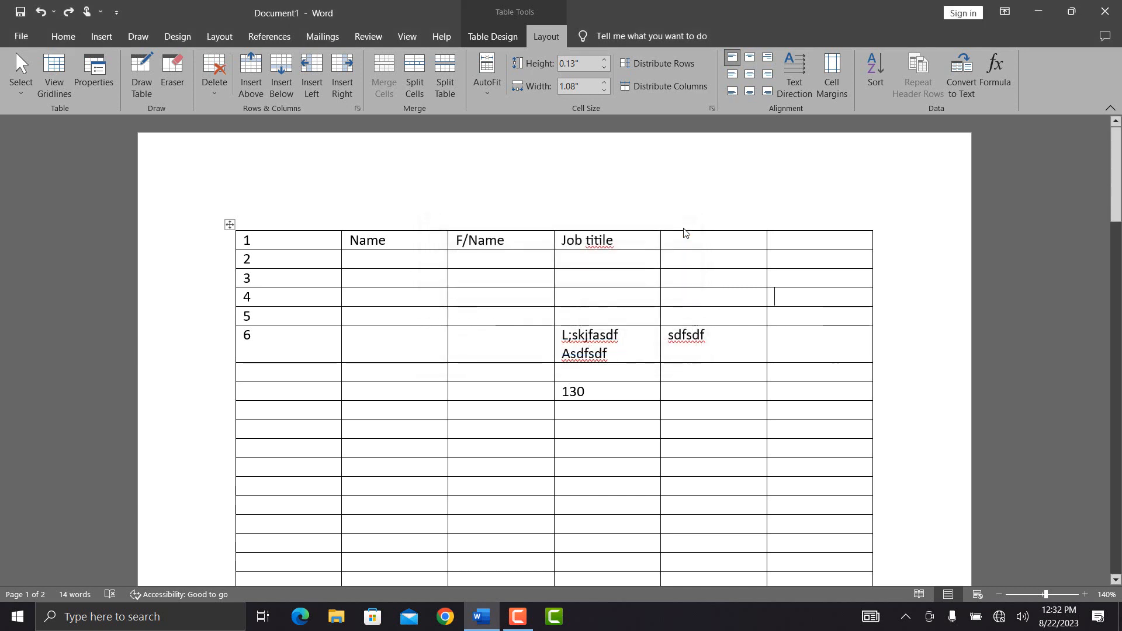